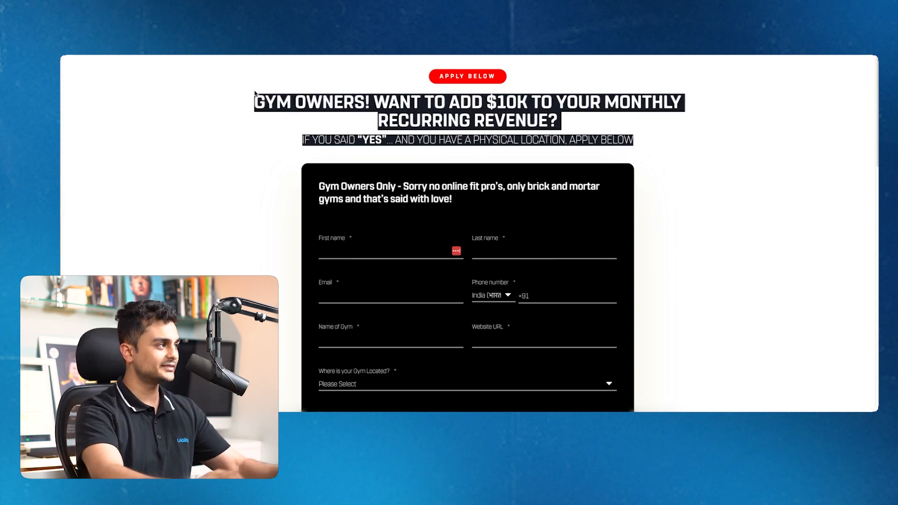
Highlight the Gym Launch headline and subheading while scrolling through the page's form and testimonials
left_click_drag(255, 93, 712, 110)
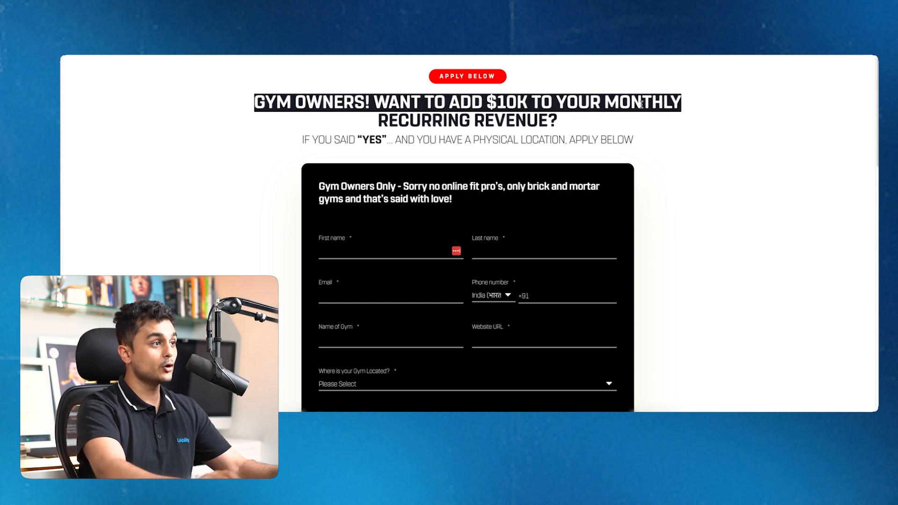
left_click_drag(558, 120, 637, 145)
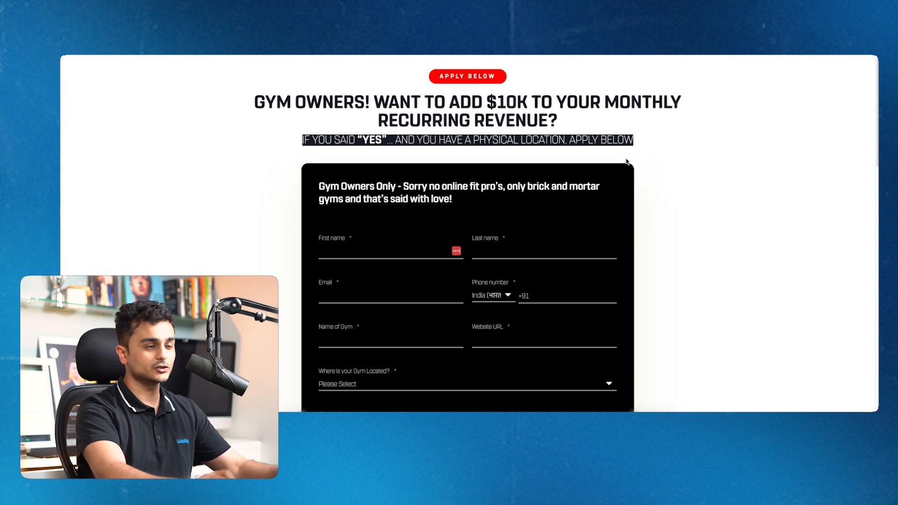
scroll(626, 158, "down", 3)
scroll(349, 96, "up", 3)
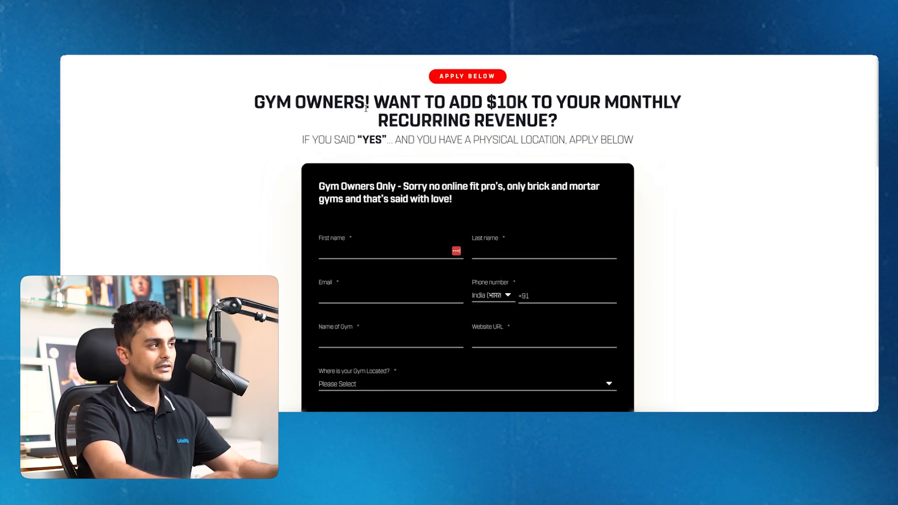
left_click_drag(292, 102, 566, 132)
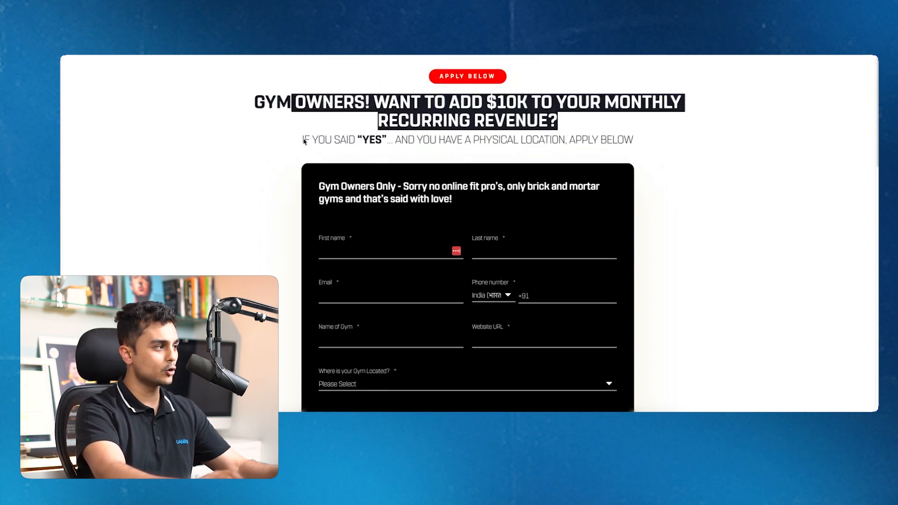
scroll(381, 210, "down", 15)
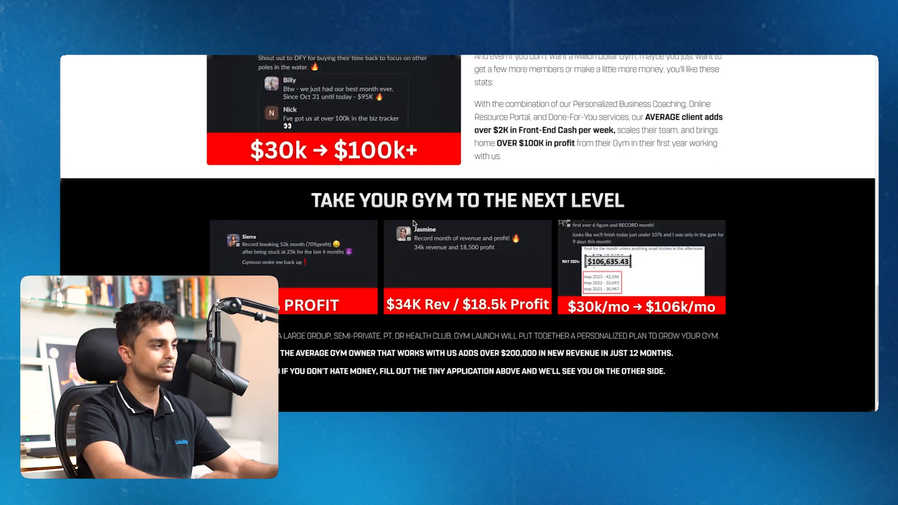
scroll(412, 223, "up", 7)
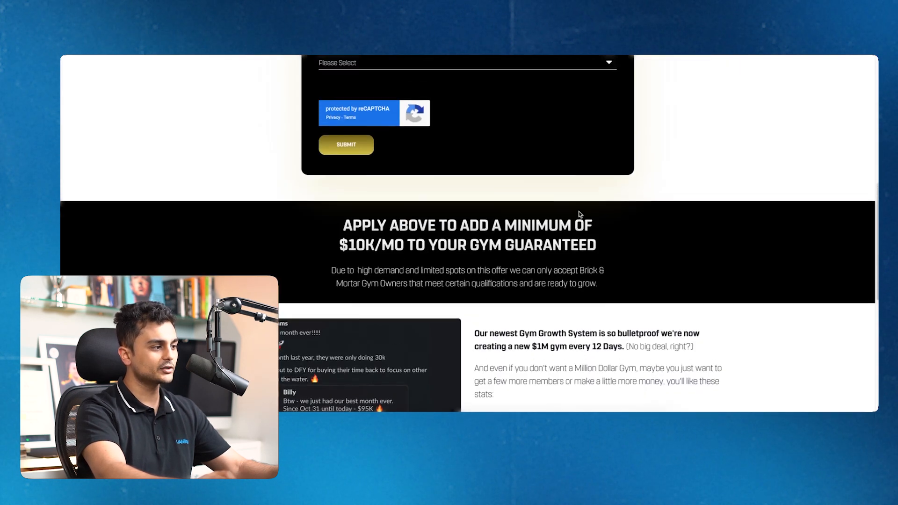
scroll(580, 215, "up", 5)
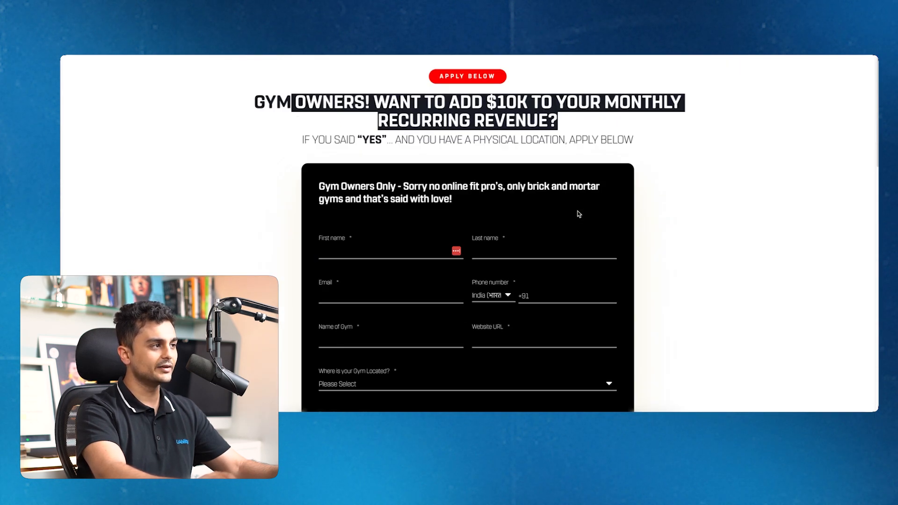
triple_click(433, 115)
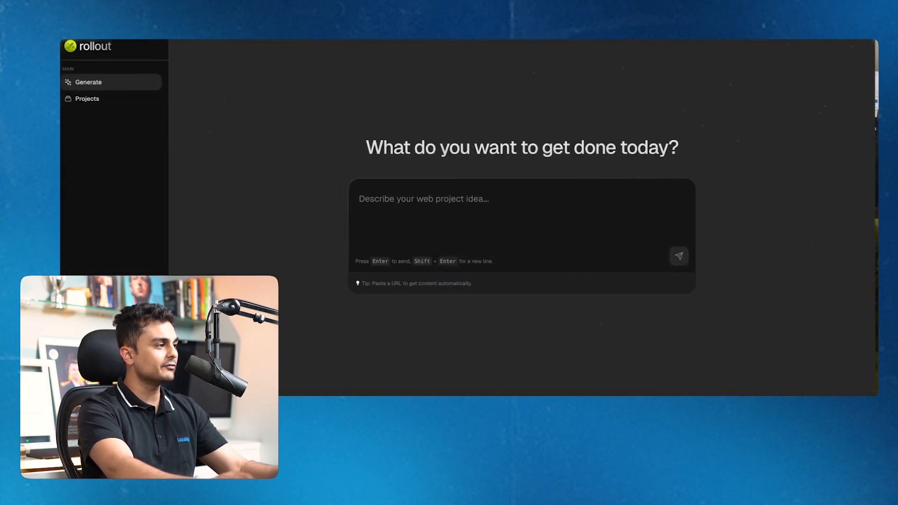
left_click(514, 211)
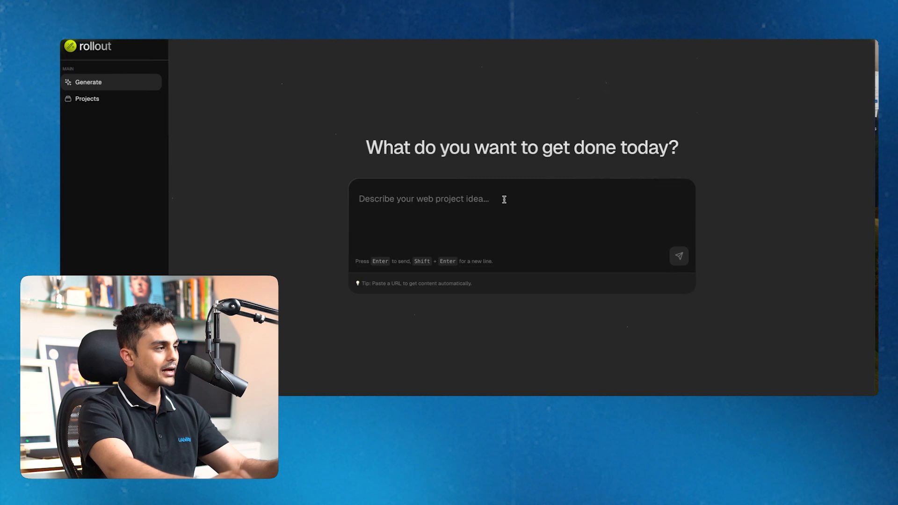
type("A website for Slack.com in brutalism style")
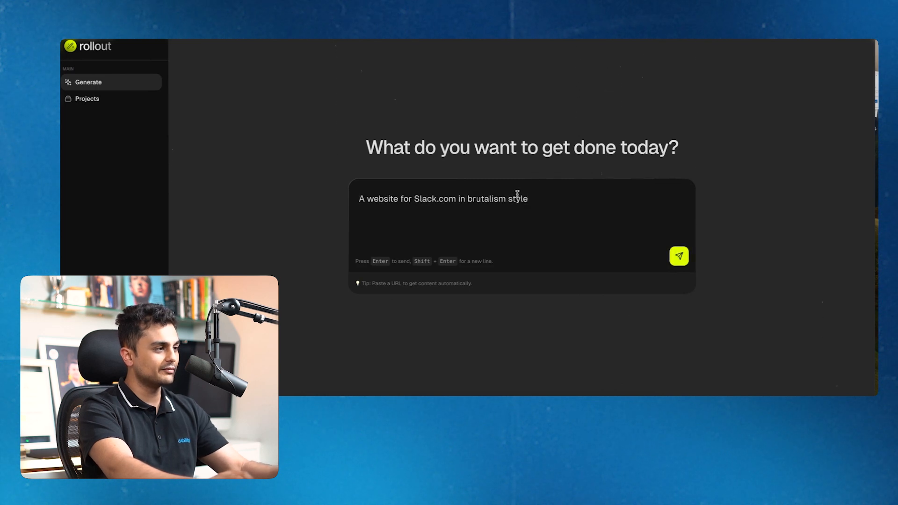
key("Return")
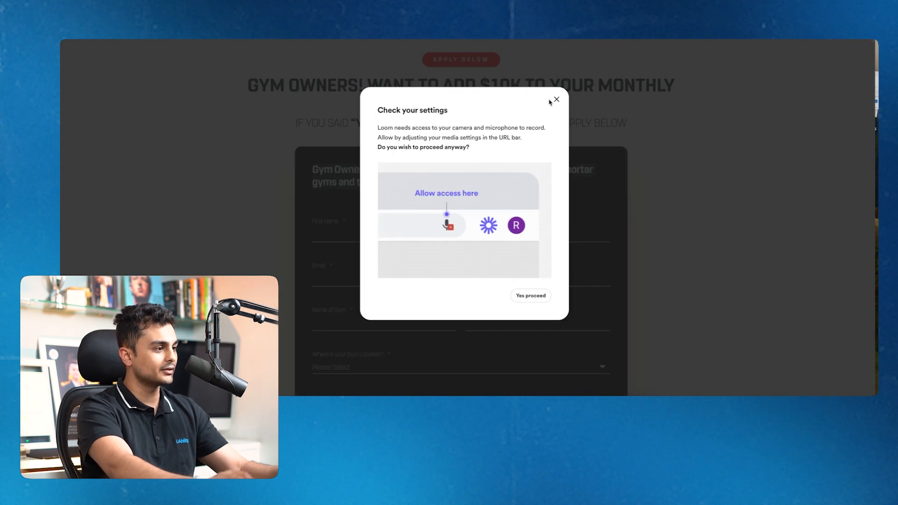
left_click(540, 297)
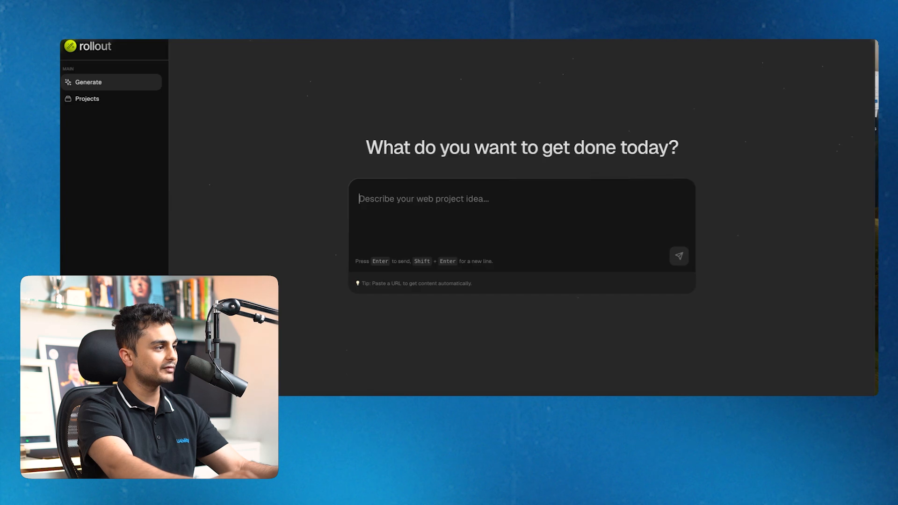
type("https://ww2.gymlaunch.com/100k-2")
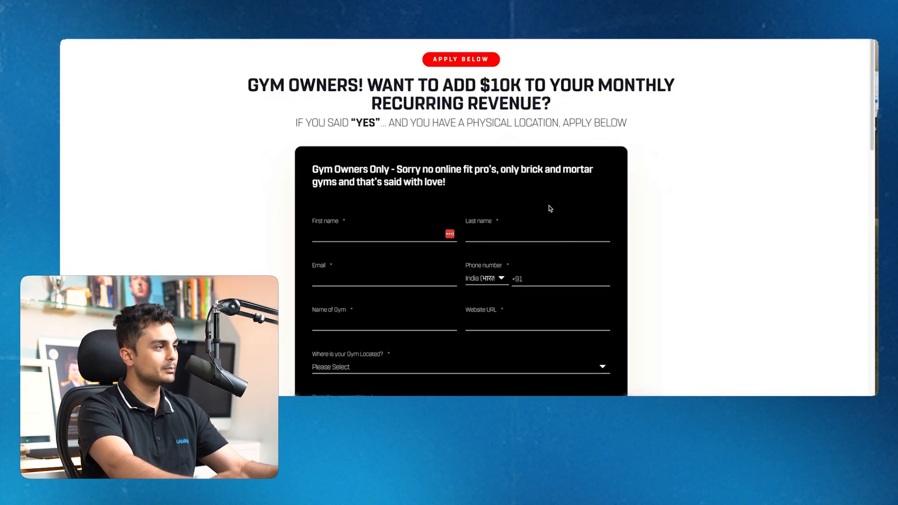
Highlight the Gym Launch headline and subheading again, then clear the selection
scroll(547, 206, "down", 5)
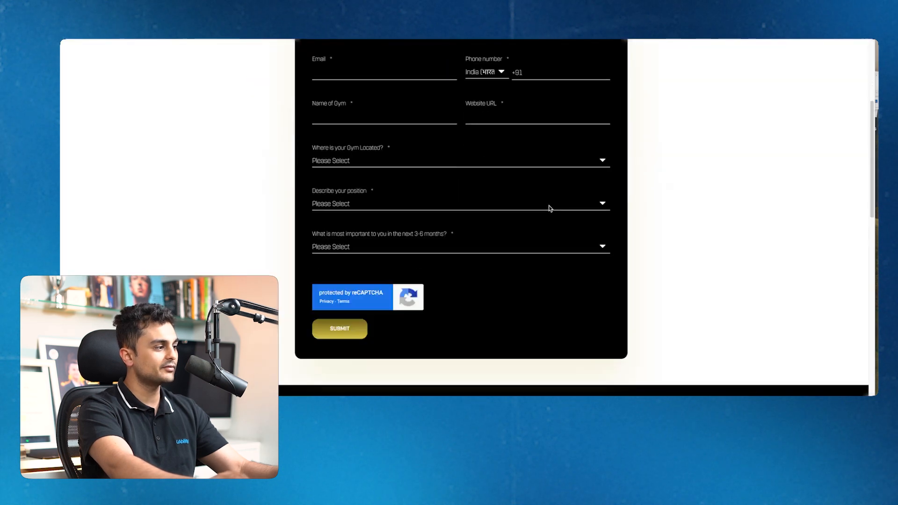
scroll(549, 208, "down", 10)
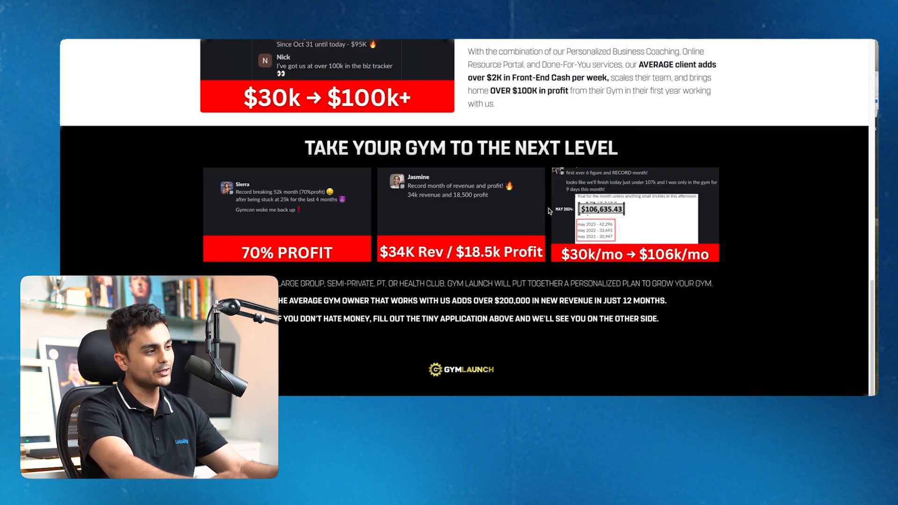
scroll(545, 208, "up", 15)
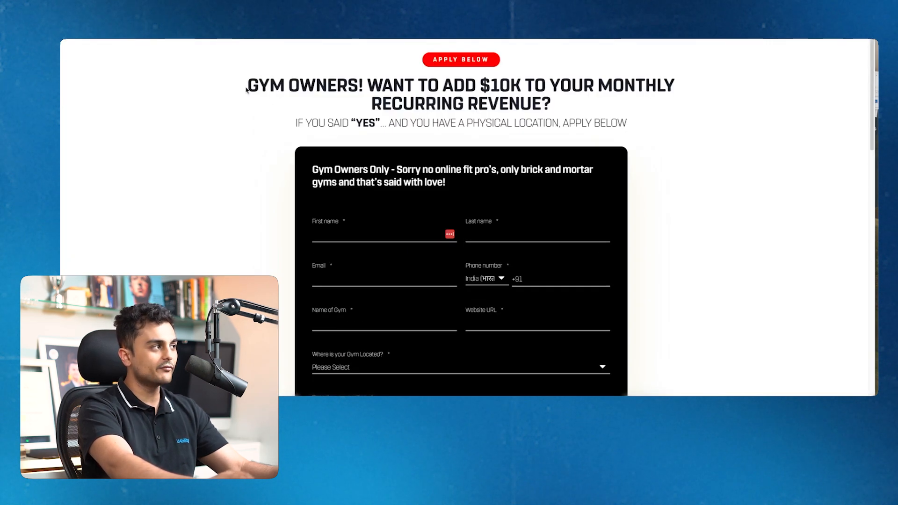
left_click_drag(246, 89, 549, 101)
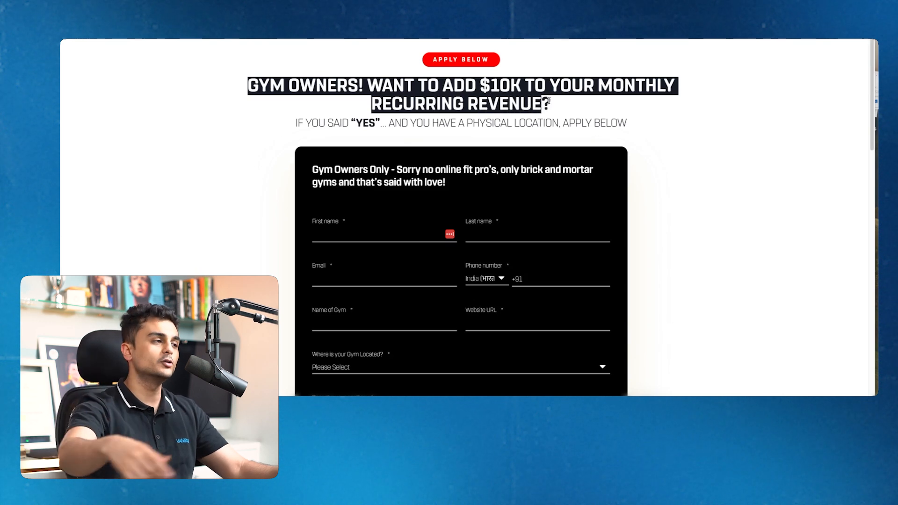
left_click(574, 125)
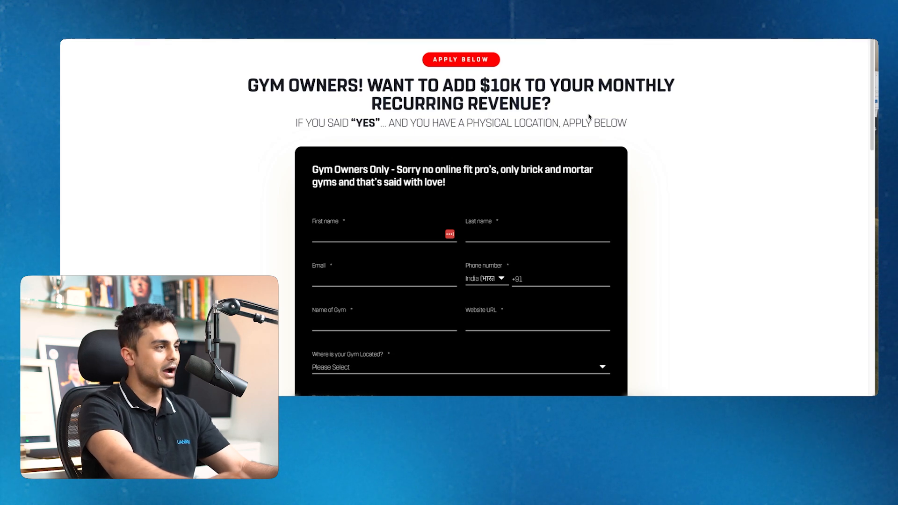
left_click_drag(639, 128, 611, 126)
left_click(615, 126)
Send the Gym Launch address to Rollout to start generating the site
scroll(614, 187, "down", 15)
scroll(645, 215, "up", 12)
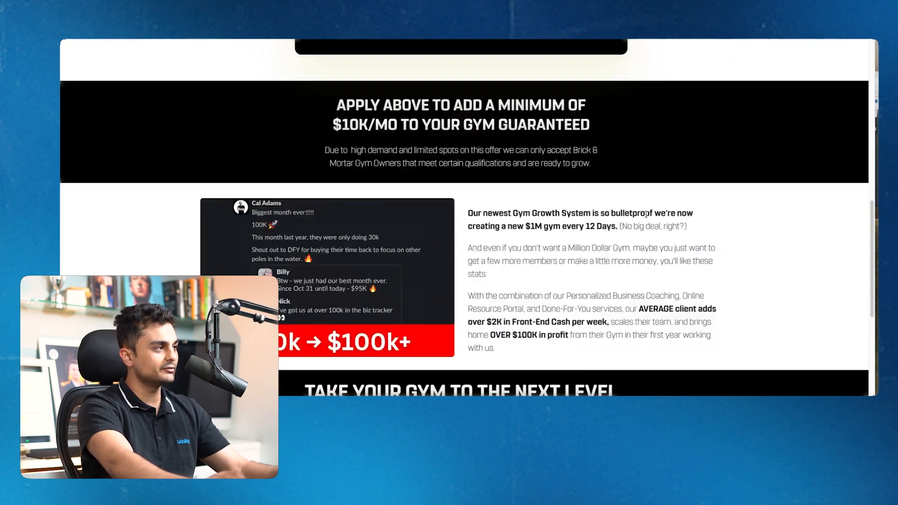
scroll(644, 215, "up", 5)
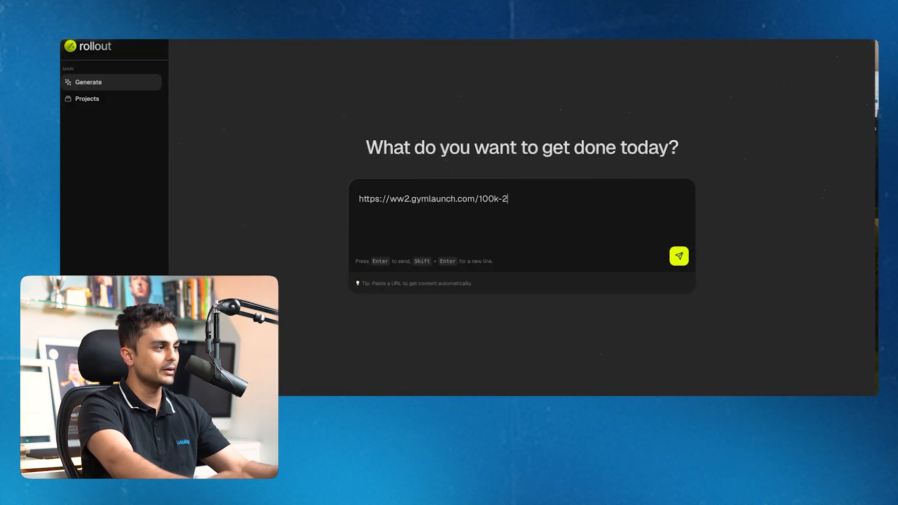
left_click(678, 260)
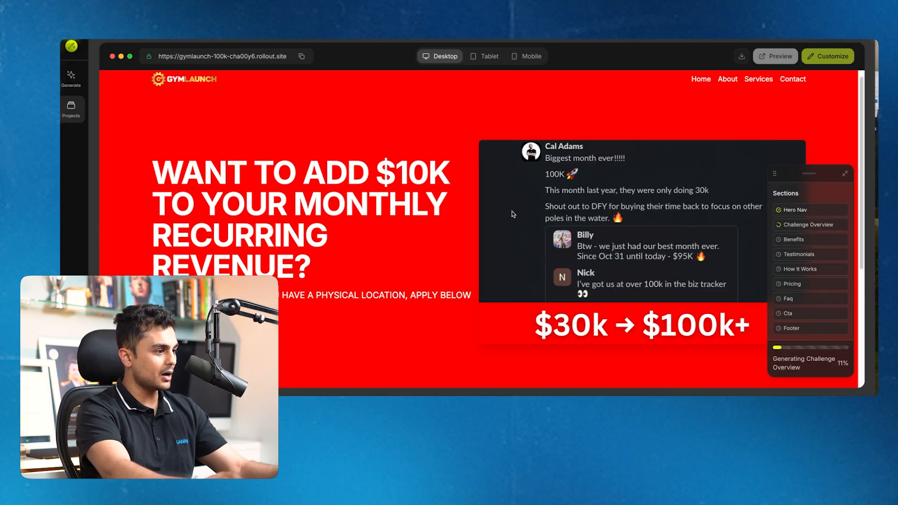
Scroll the Desktop preview from the red hero down to the personalized-plan cards as sections generate
scroll(511, 215, "down", 10)
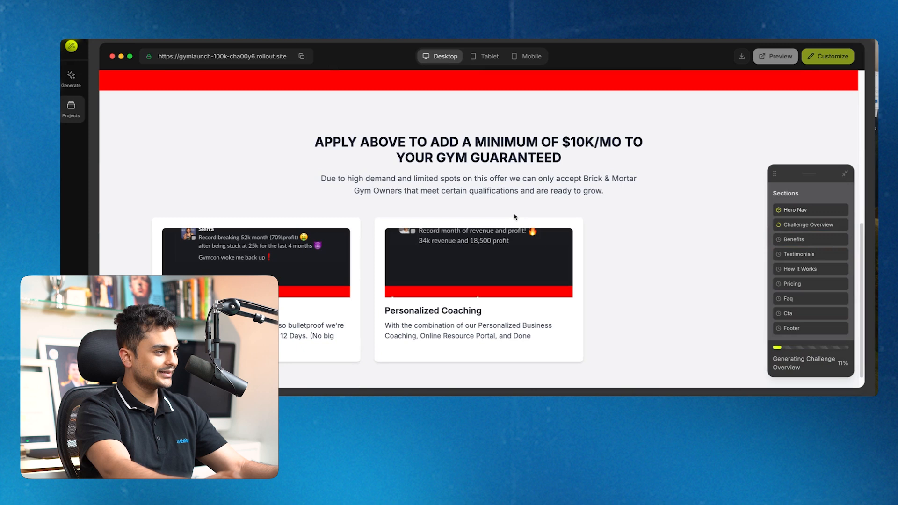
scroll(515, 217, "down", 2)
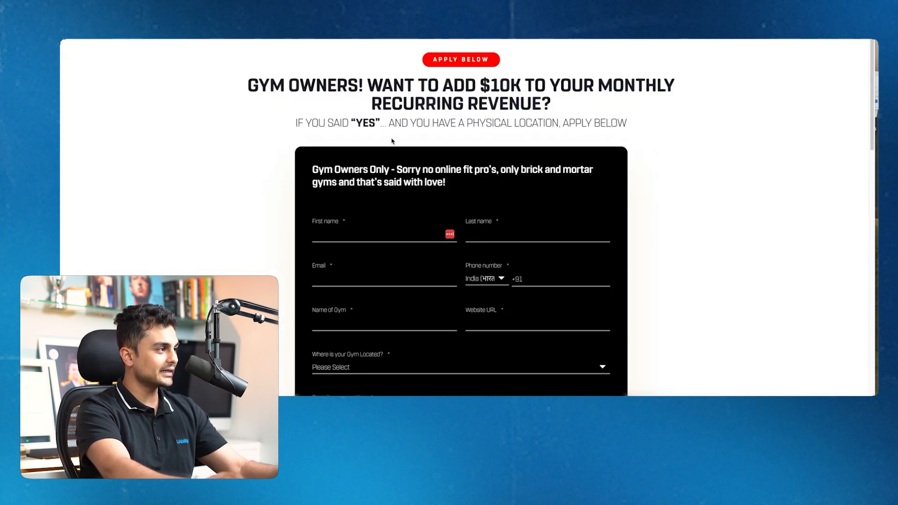
scroll(395, 143, "down", 15)
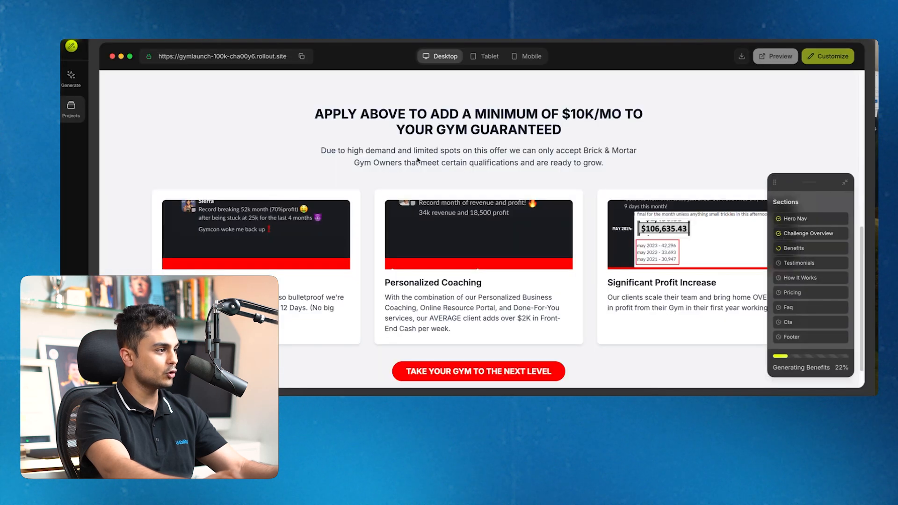
scroll(506, 204, "down", 1)
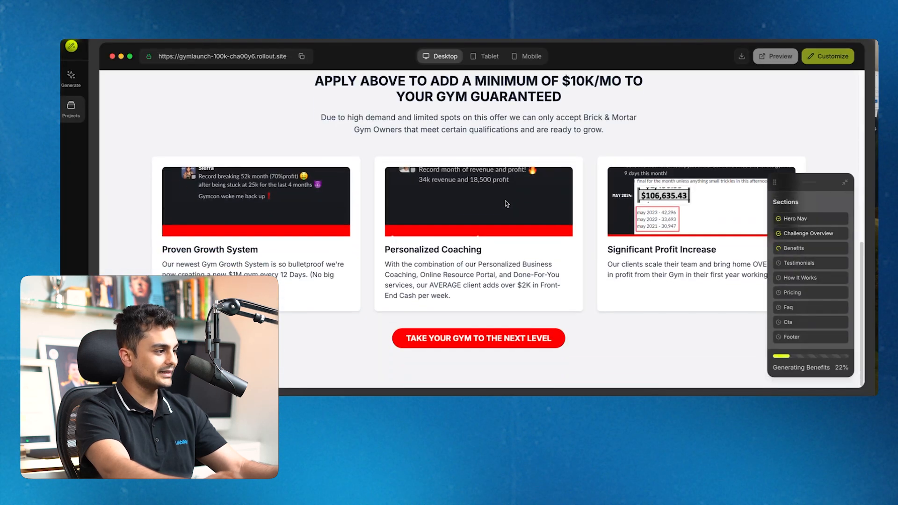
scroll(551, 218, "up", 9)
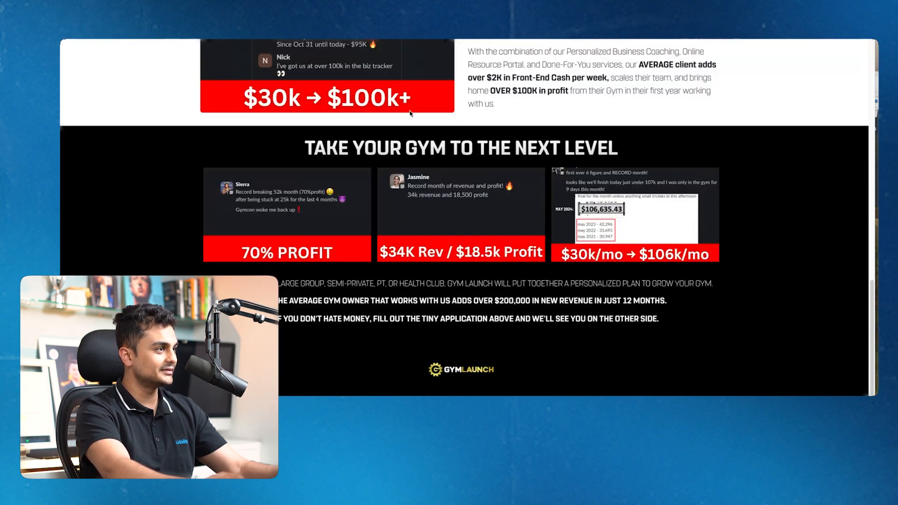
scroll(416, 117, "up", 10)
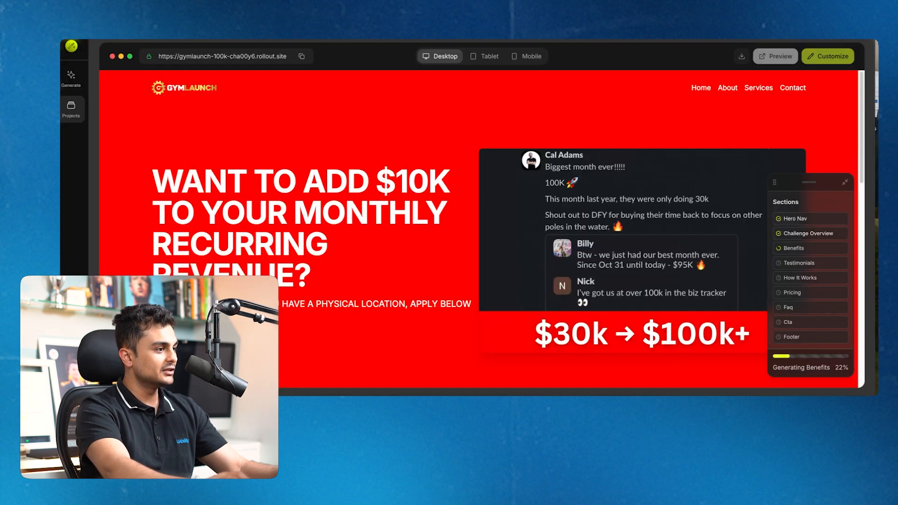
scroll(479, 192, "down", 10)
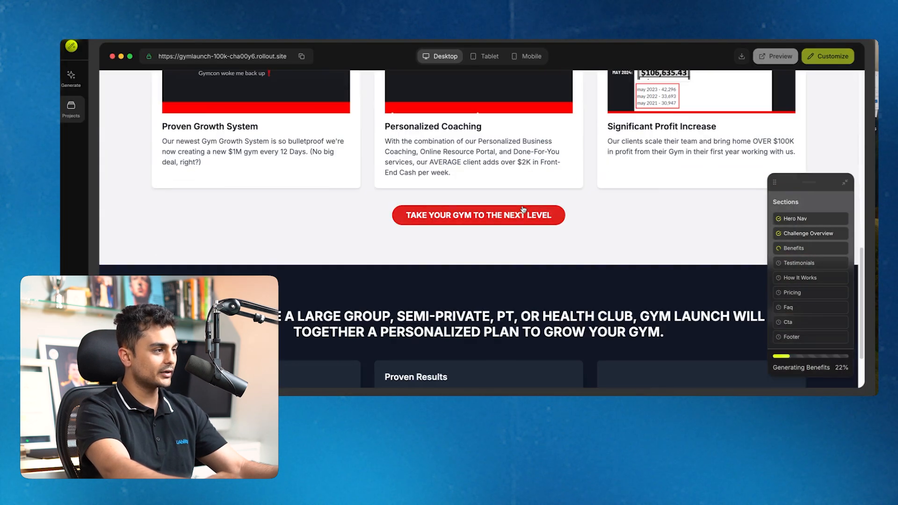
scroll(529, 212, "down", 2)
scroll(528, 208, "up", 10)
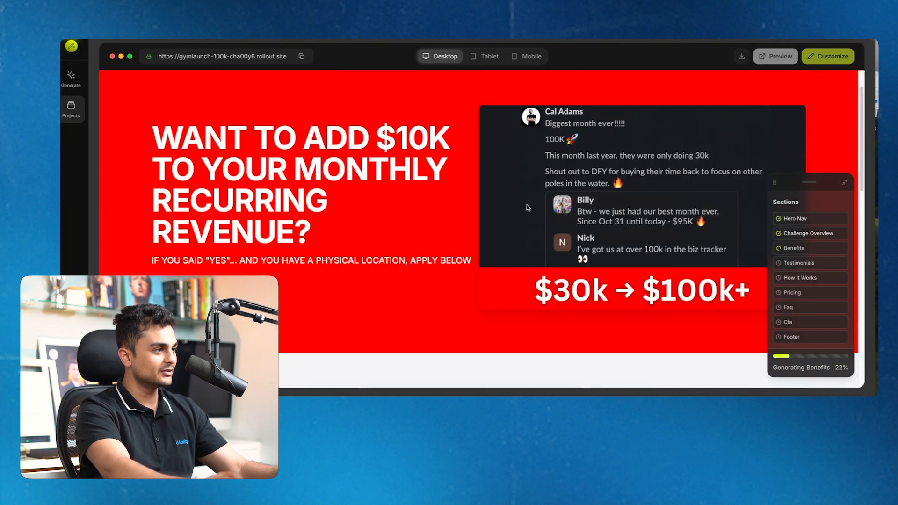
scroll(527, 208, "up", 2)
scroll(528, 207, "down", 10)
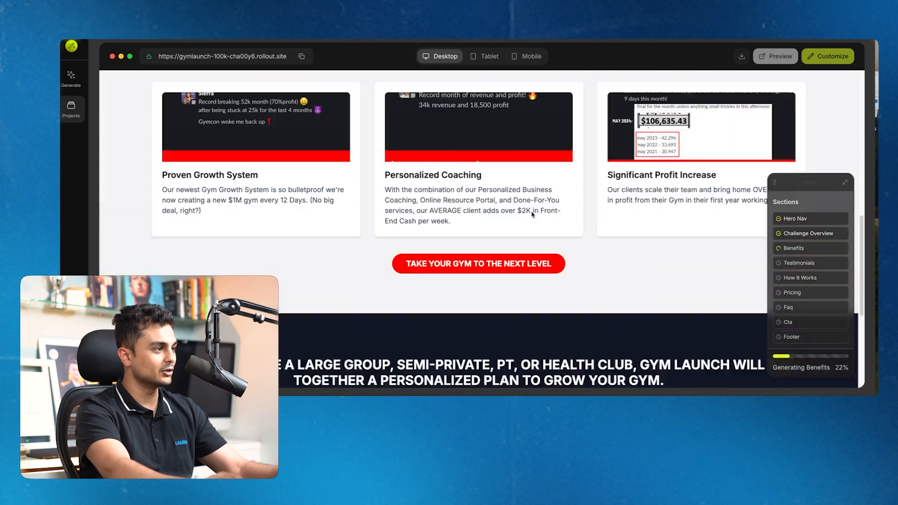
scroll(531, 212, "down", 5)
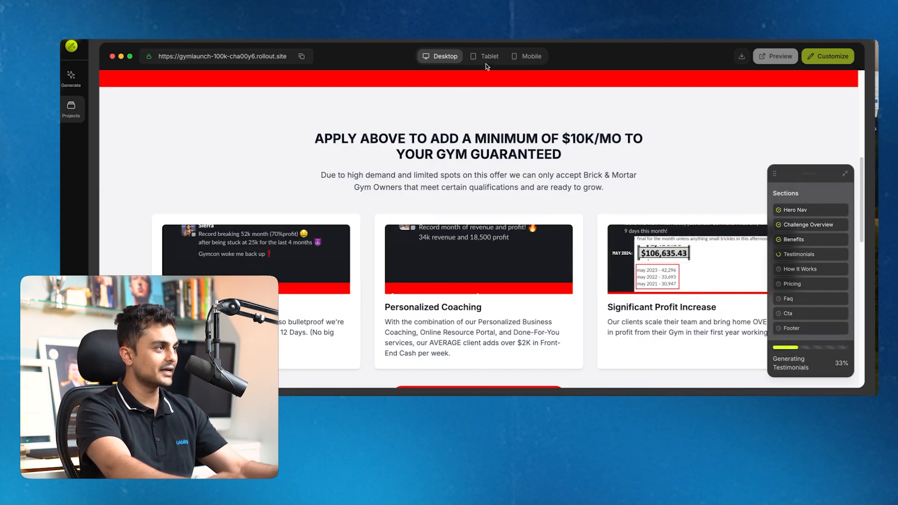
left_click(487, 59)
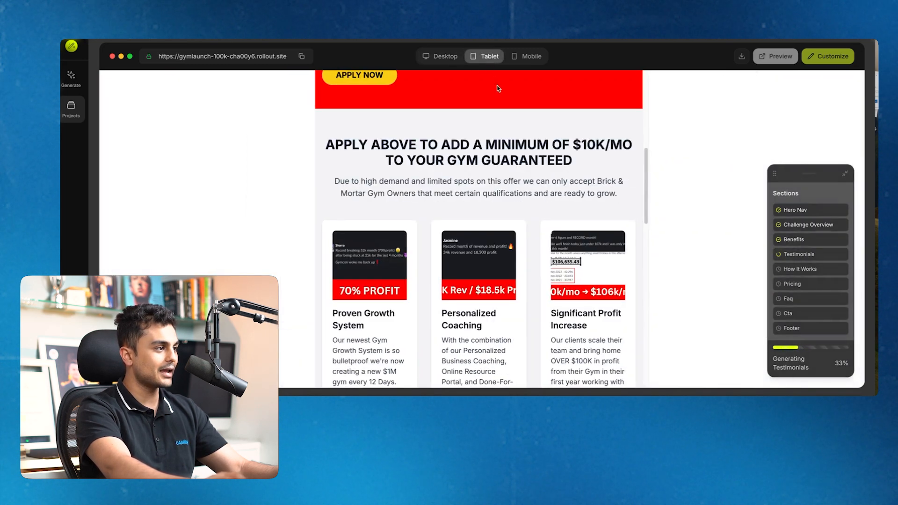
scroll(528, 169, "down", 15)
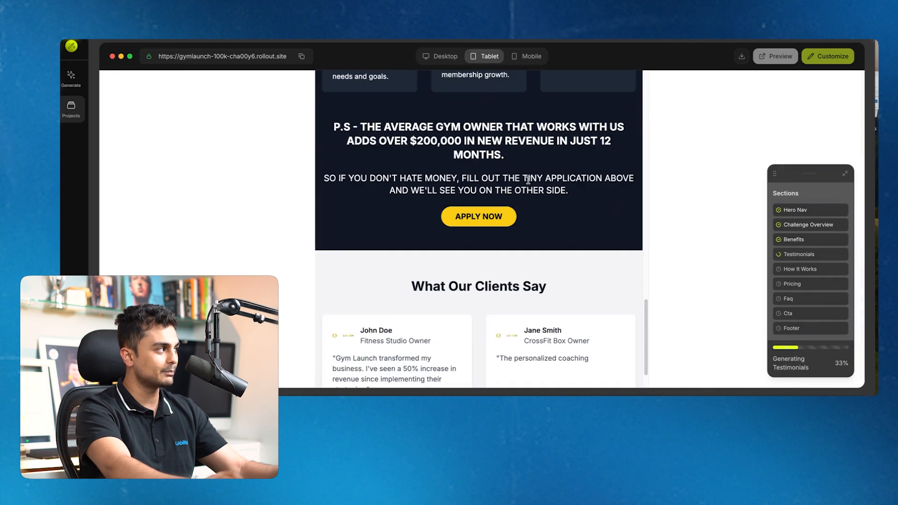
scroll(523, 166, "up", 8)
left_click(528, 56)
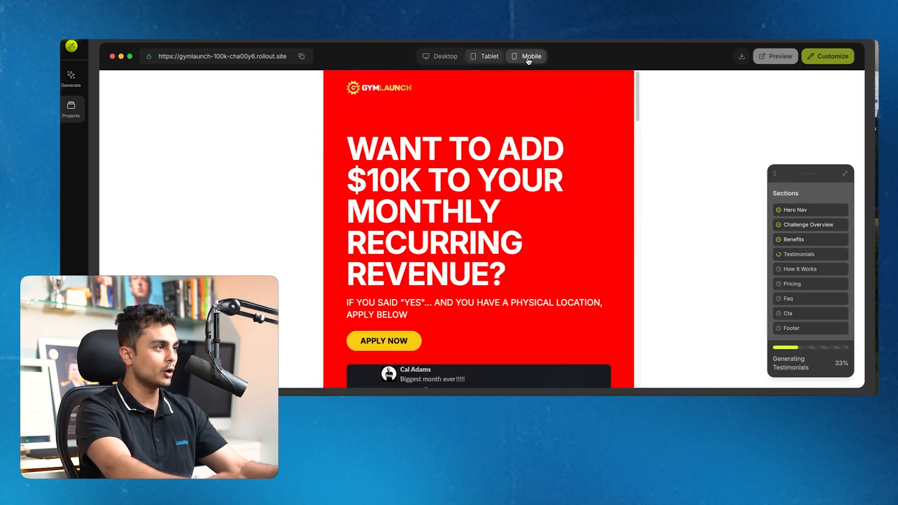
scroll(531, 189, "down", 1)
scroll(532, 189, "down", 20)
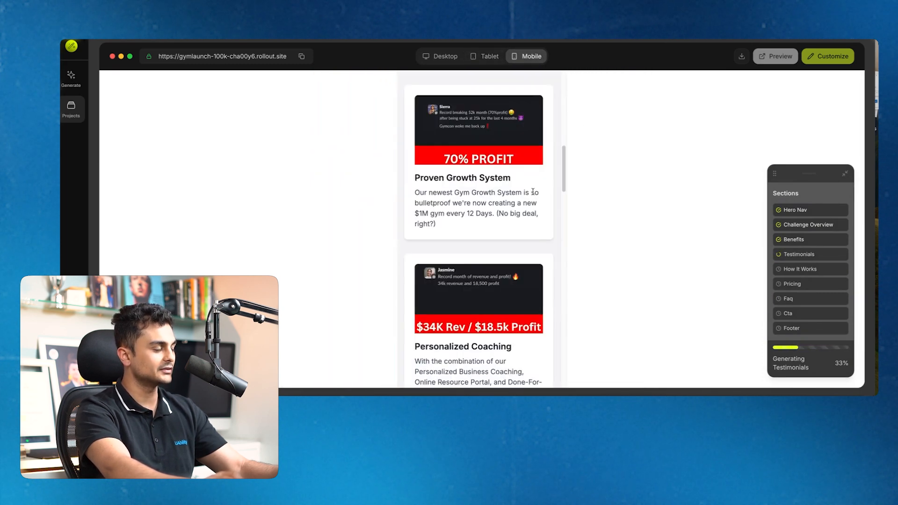
scroll(534, 196, "down", 13)
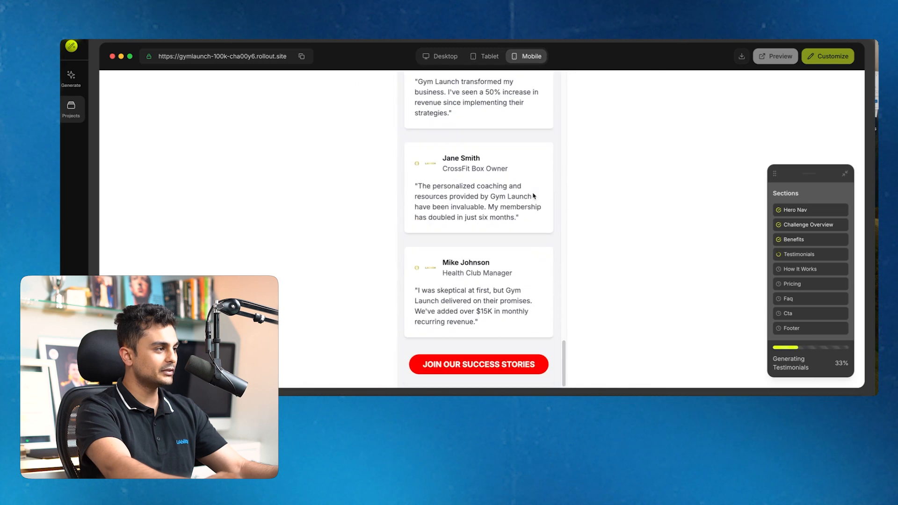
scroll(534, 195, "up", 20)
scroll(532, 193, "up", 15)
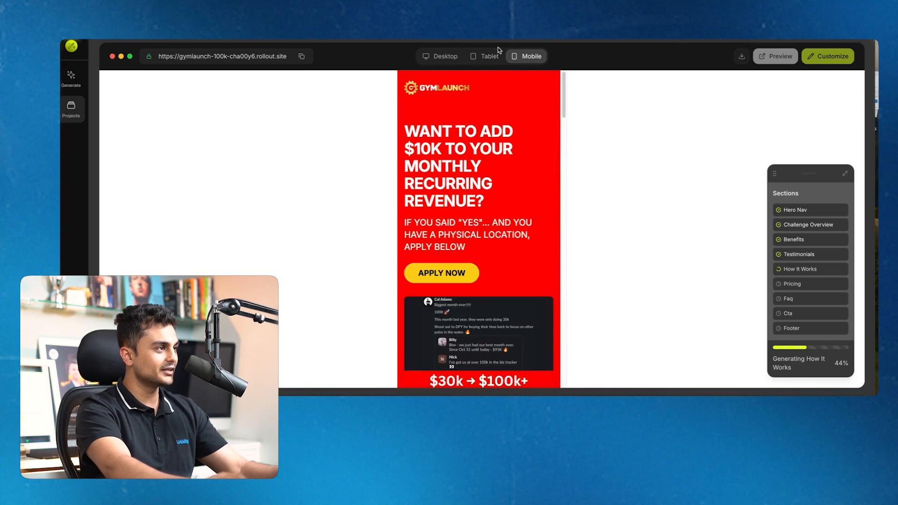
left_click(444, 55)
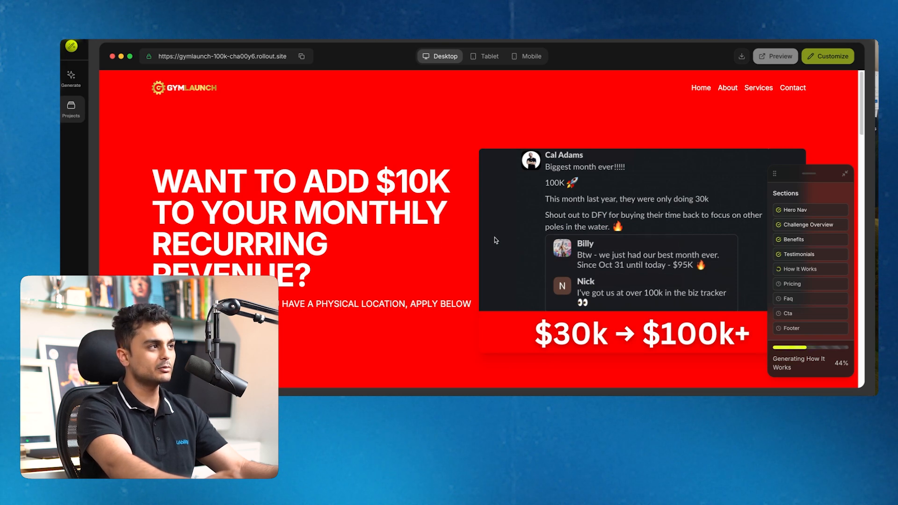
Move the Sections panel aside and scroll the finished page down to the footer
scroll(401, 231, "down", 15)
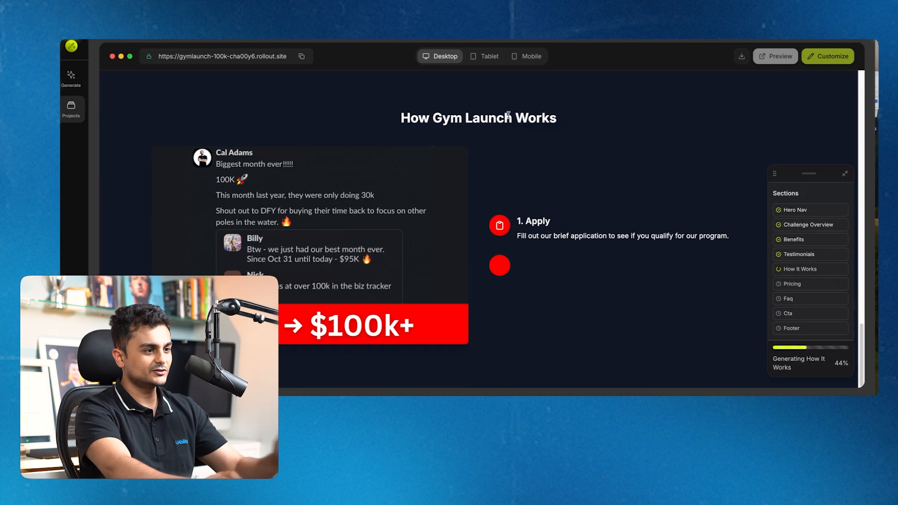
left_click_drag(788, 169, 740, 130)
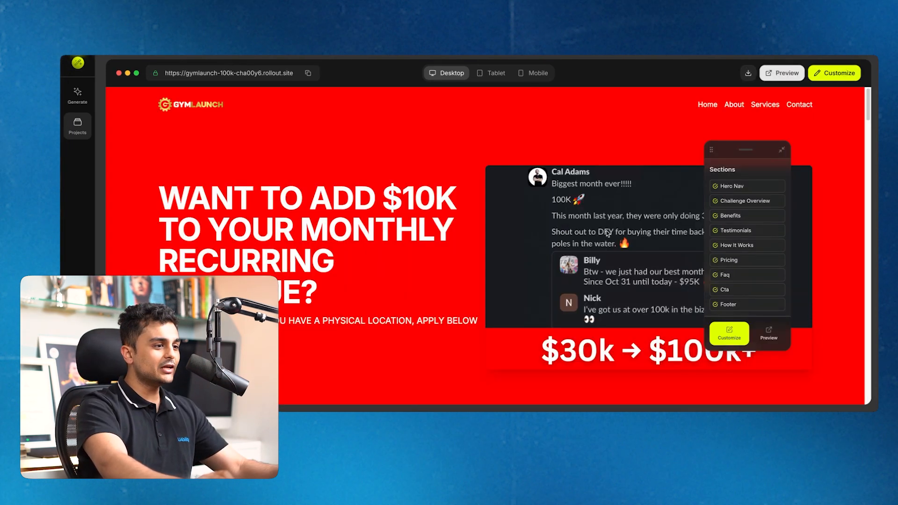
scroll(607, 233, "down", 5)
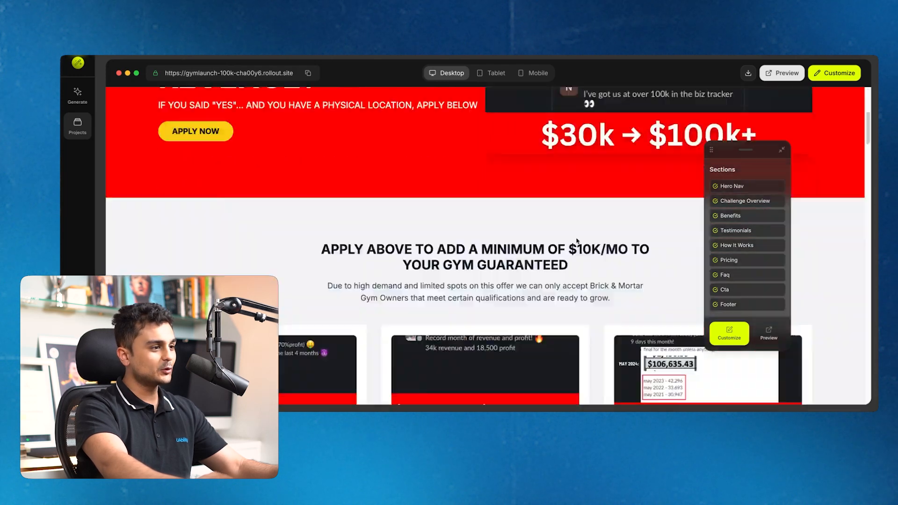
scroll(593, 276, "down", 20)
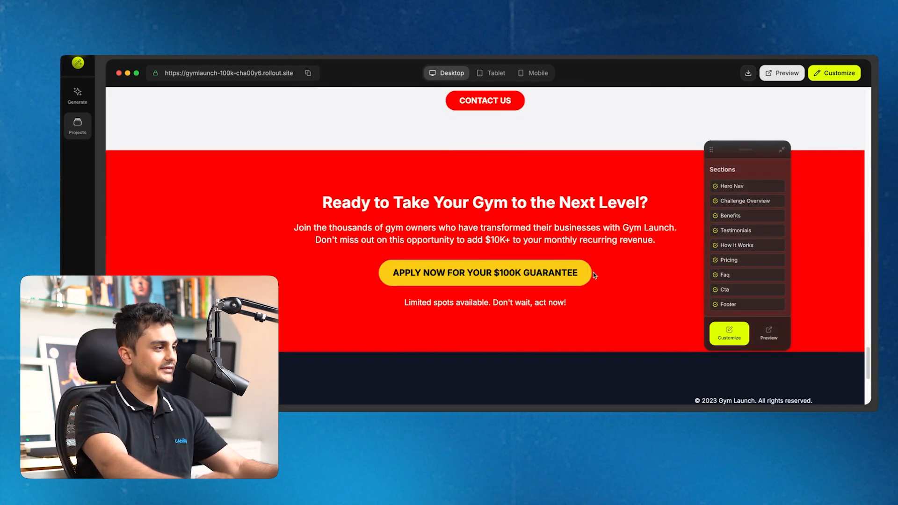
scroll(595, 275, "down", 5)
Select the hero heading and subheading text in the preview
scroll(603, 230, "up", 20)
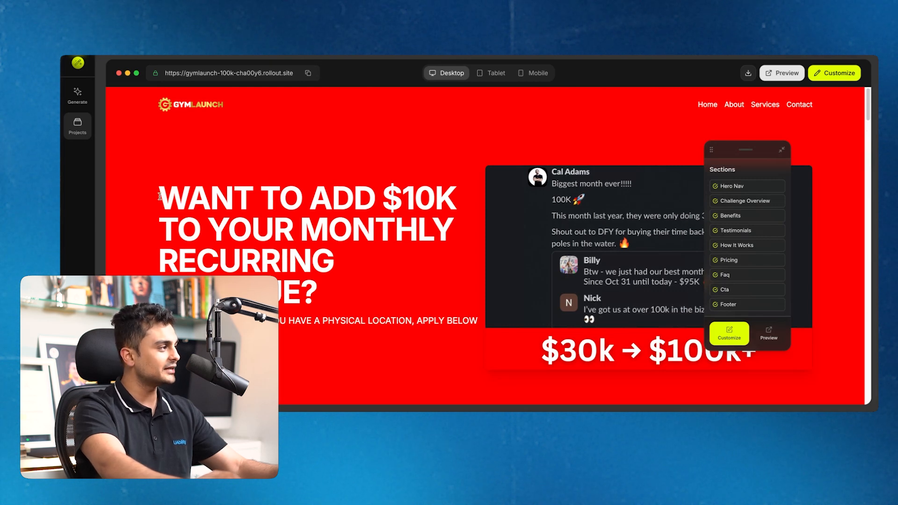
left_click_drag(159, 195, 420, 295)
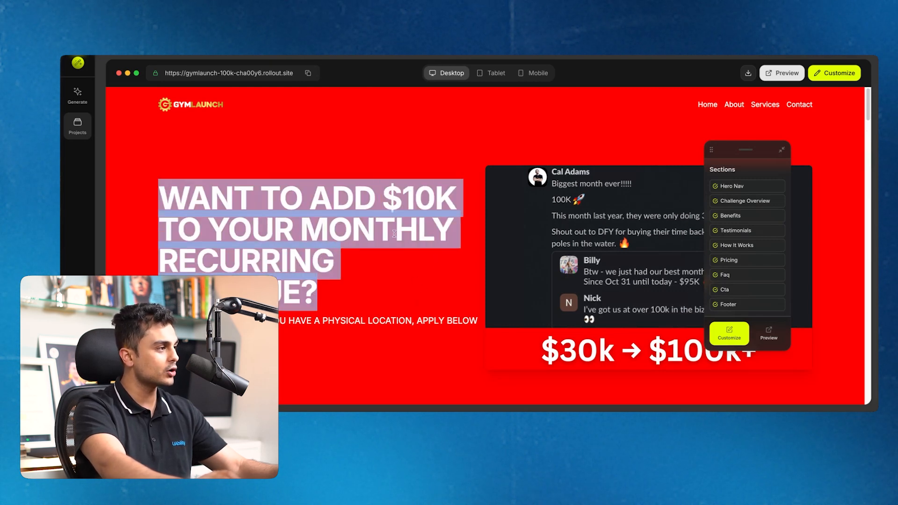
left_click_drag(159, 321, 479, 321)
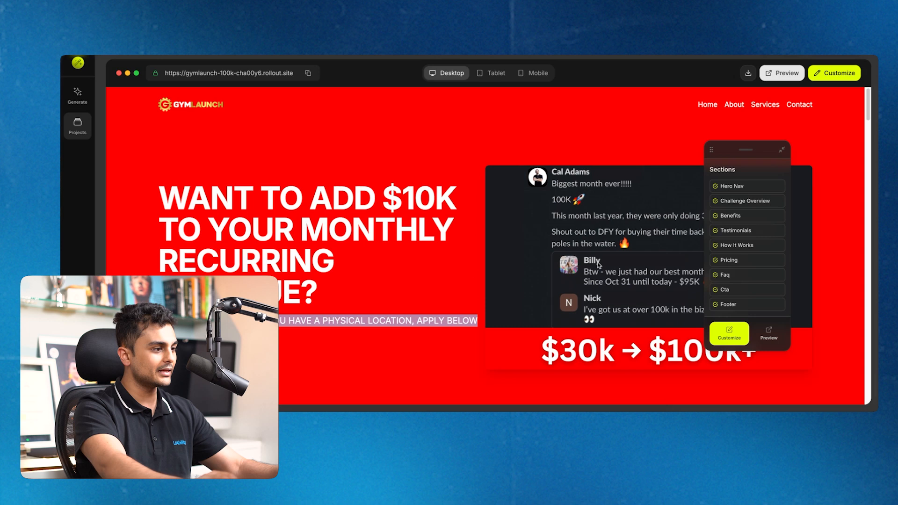
Switch the landing page into edit mode with Customize
left_click(729, 335)
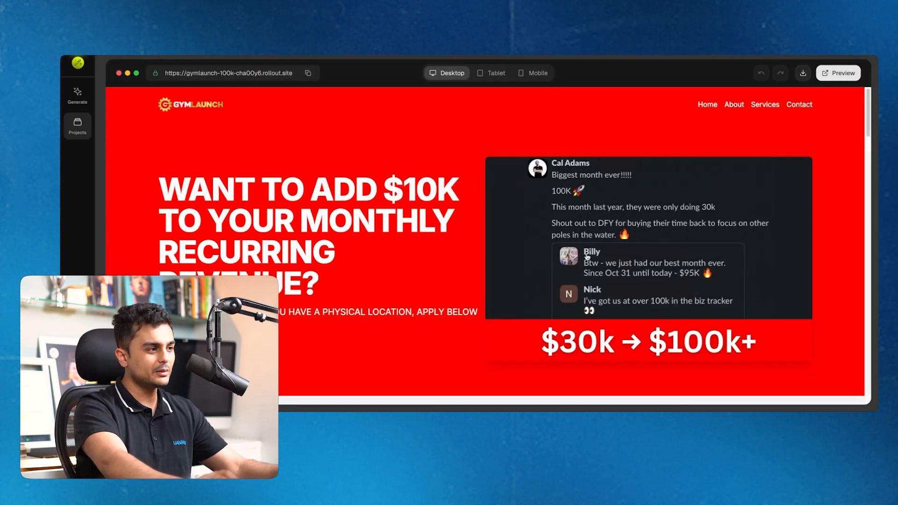
scroll(587, 267, "down", 4)
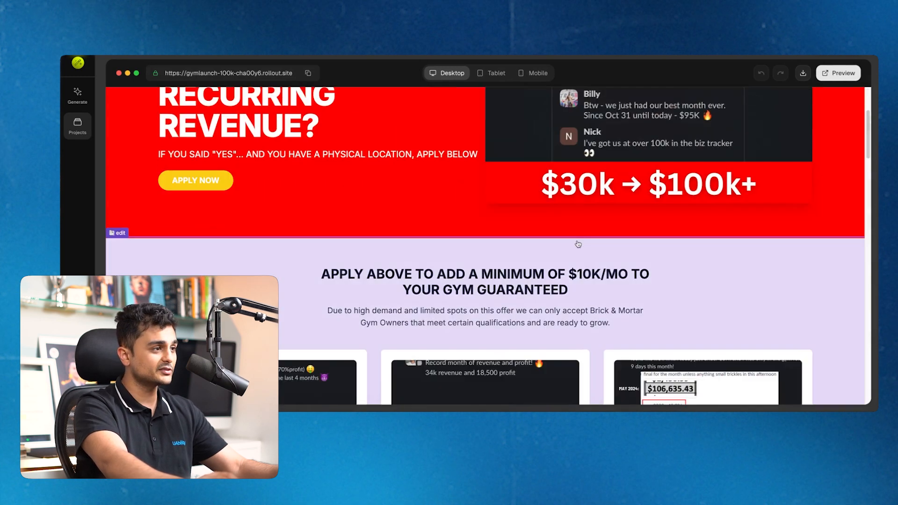
scroll(532, 208, "up", 4)
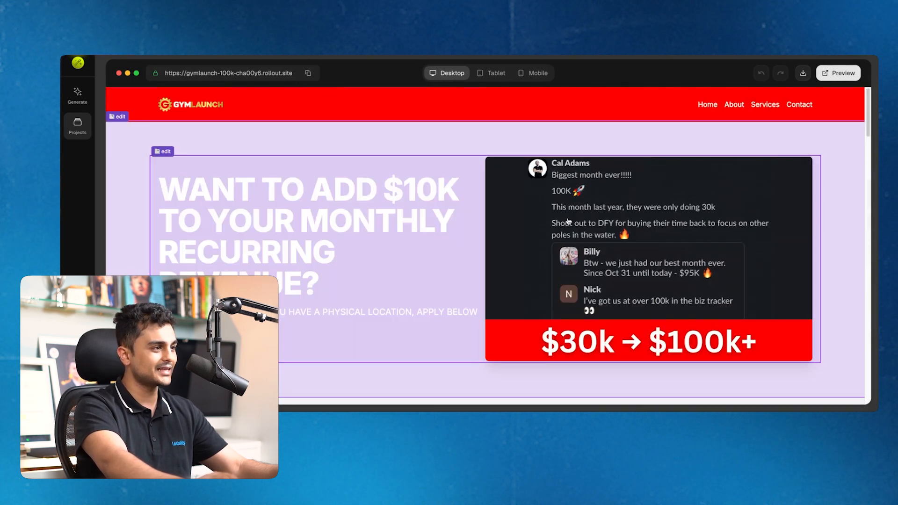
Open the replacement dialog for the hero's '$30k → $100k+' testimonial image
left_click(569, 221)
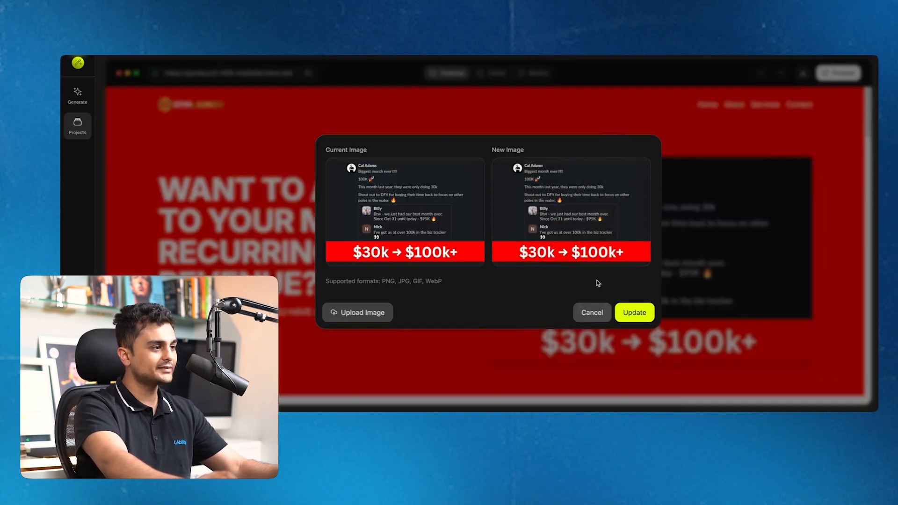
mouse_move(574, 195)
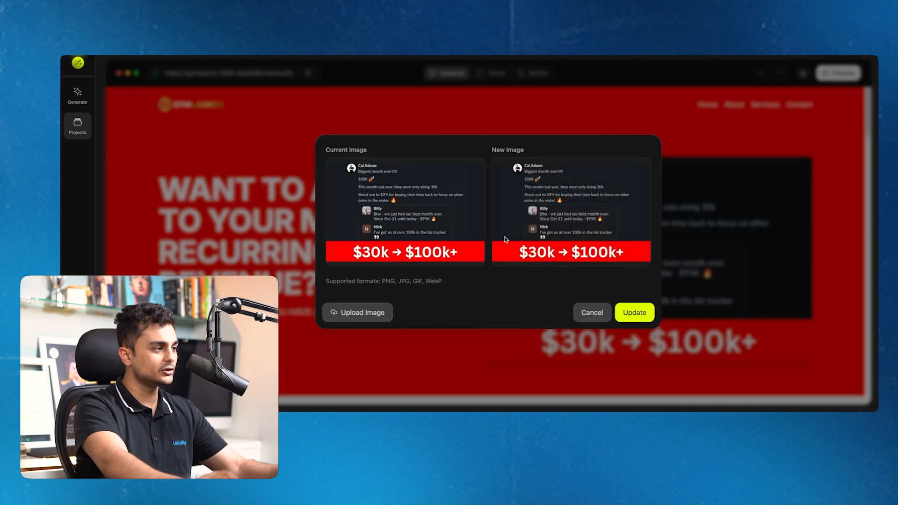
mouse_move(600, 241)
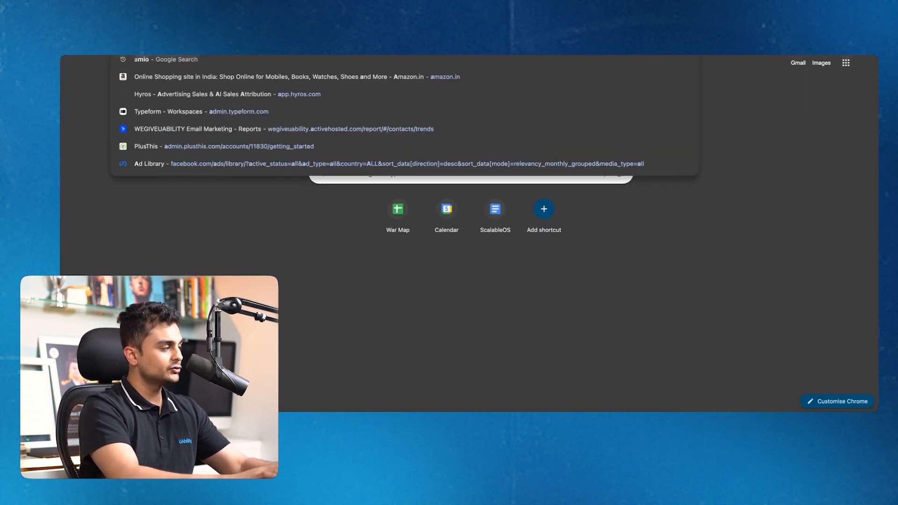
Search Google Images for the Gym Launch founder, shortening and correcting the query
type("alex h")
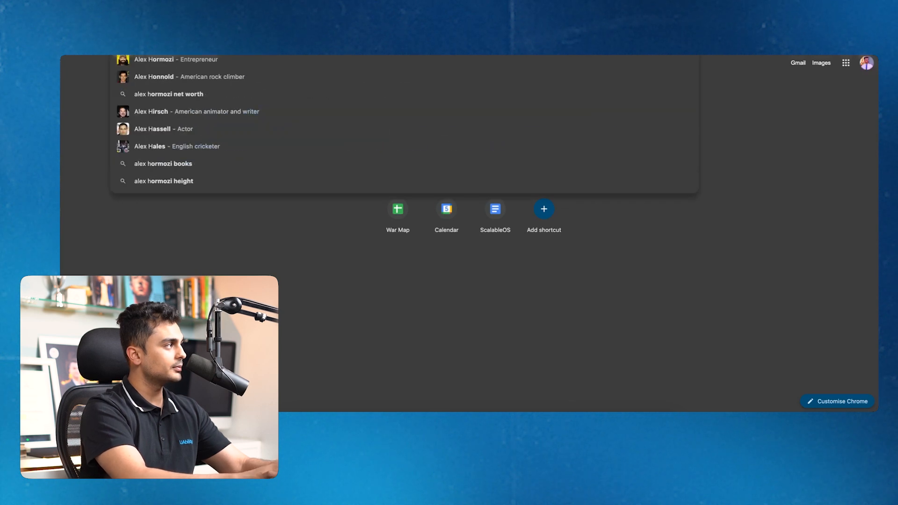
type("ormozi")
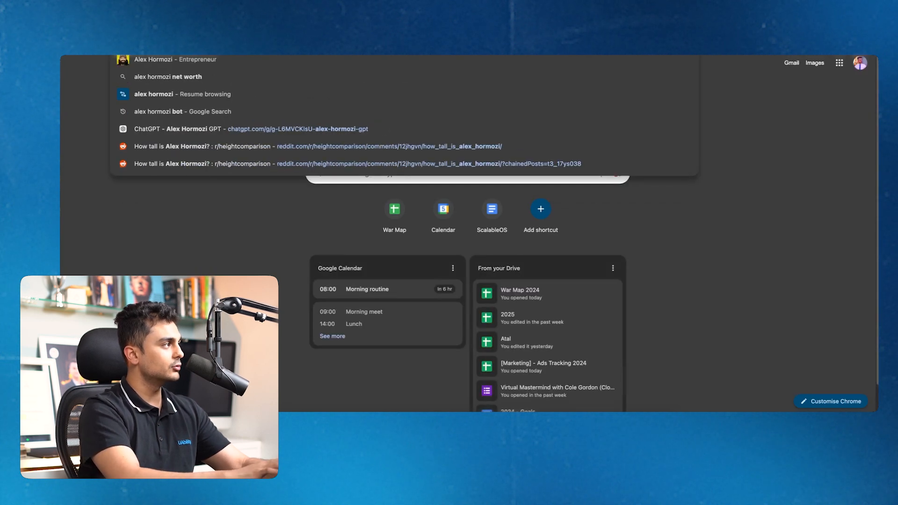
type(" gym launch")
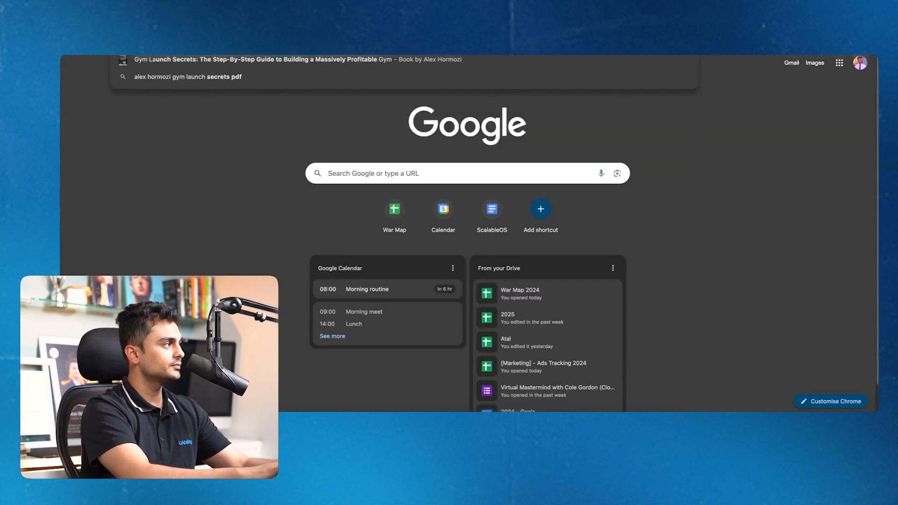
key("Return")
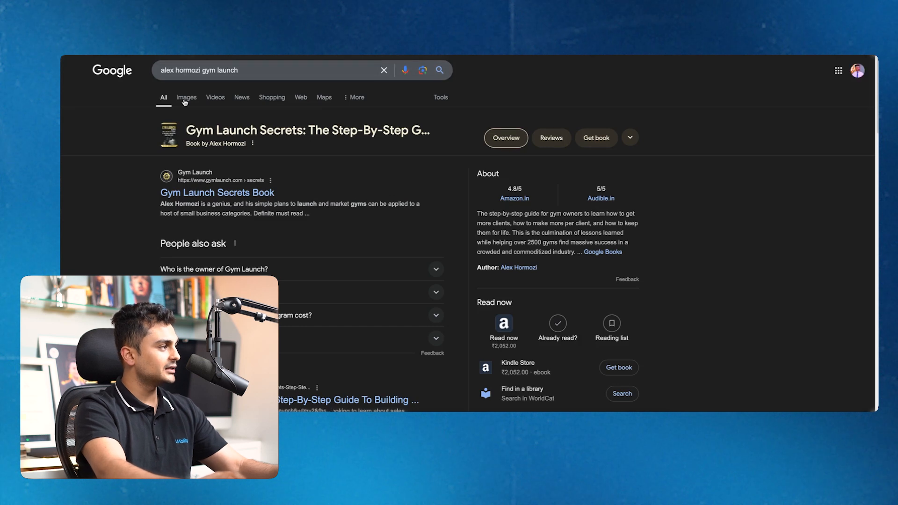
left_click(186, 99)
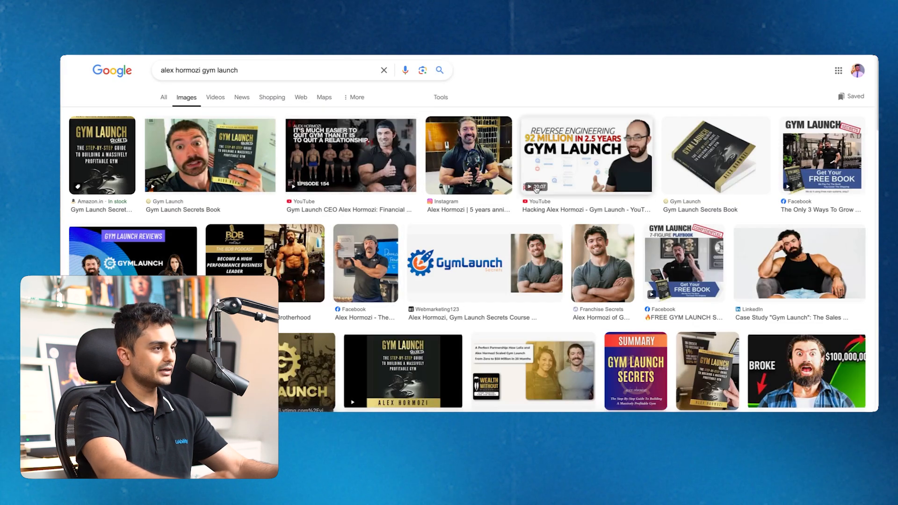
left_click_drag(241, 70, 198, 68)
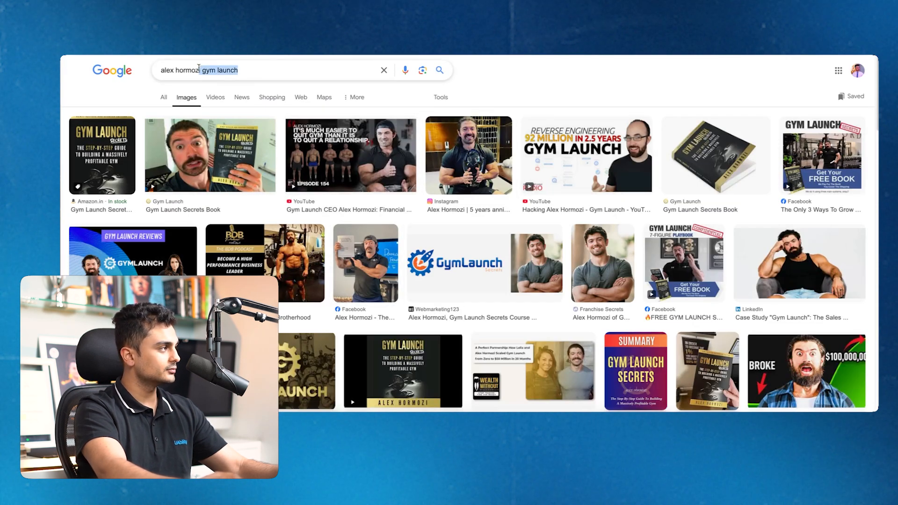
key("BackSpace")
key("Return")
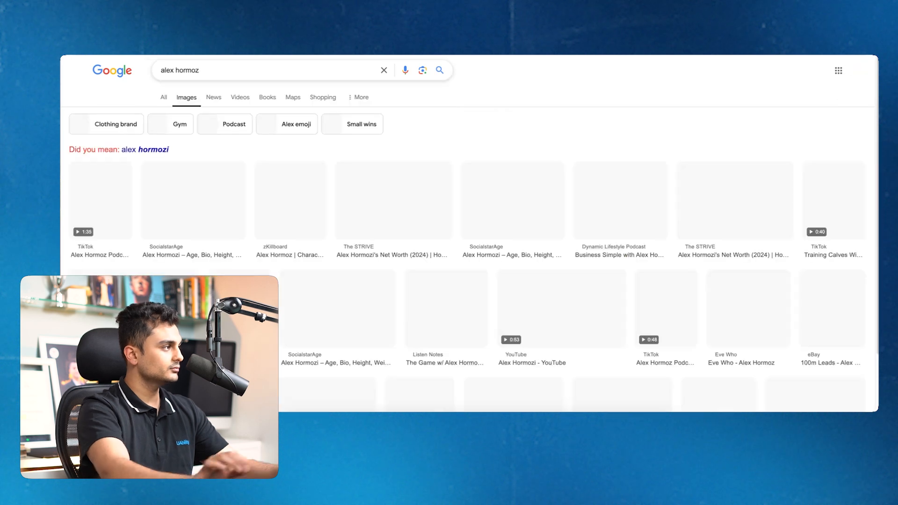
left_click(230, 71)
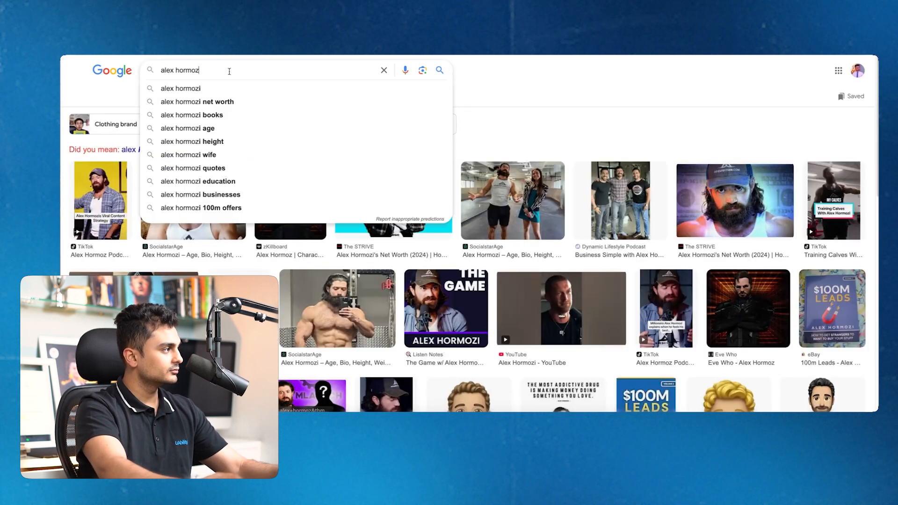
type("i")
key("Return")
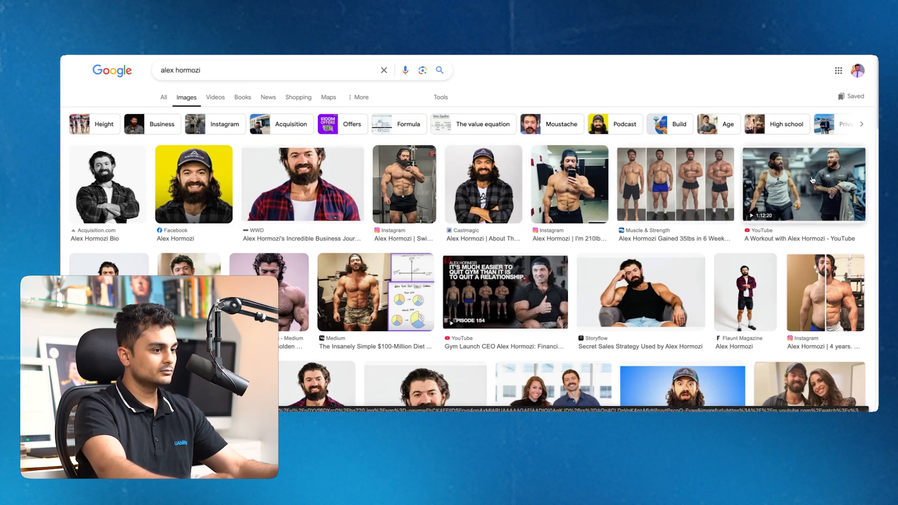
Save the Inc. Magazine photo of the two founders to the Desktop
scroll(809, 182, "down", 3)
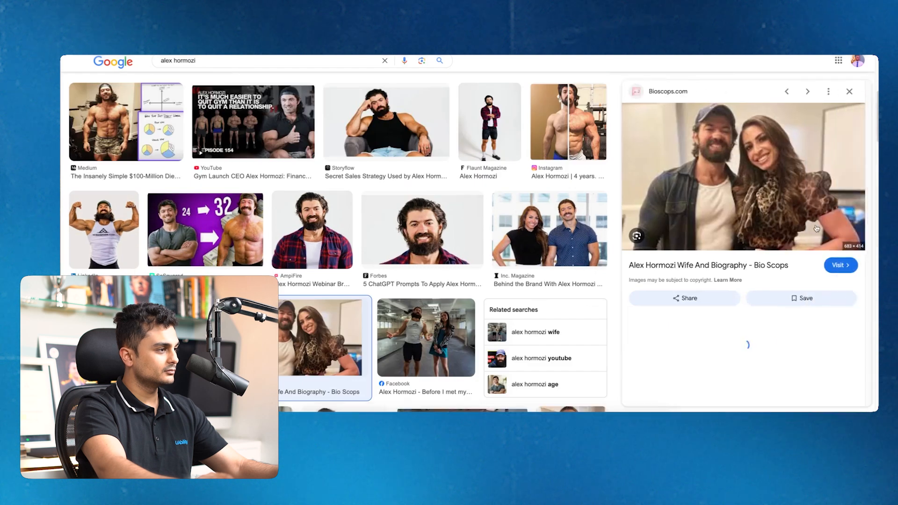
left_click(816, 228)
right_click(717, 150)
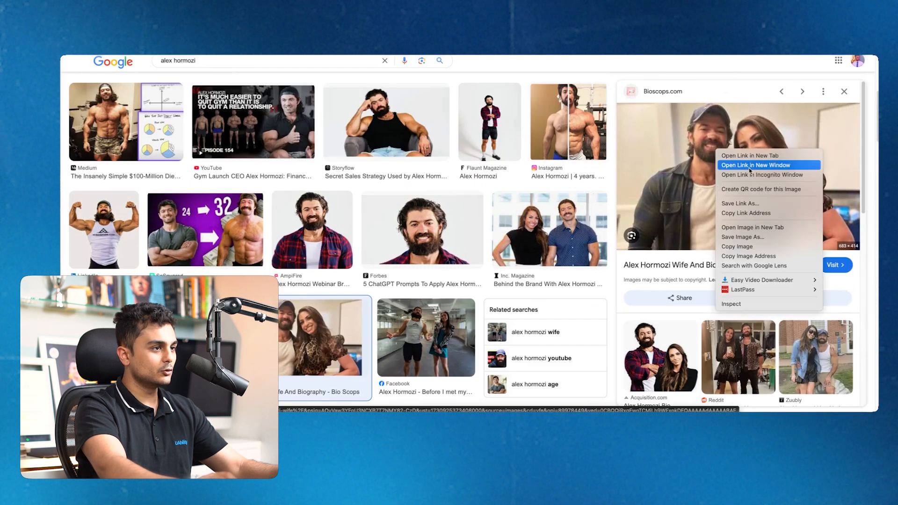
left_click(584, 226)
left_click(584, 225)
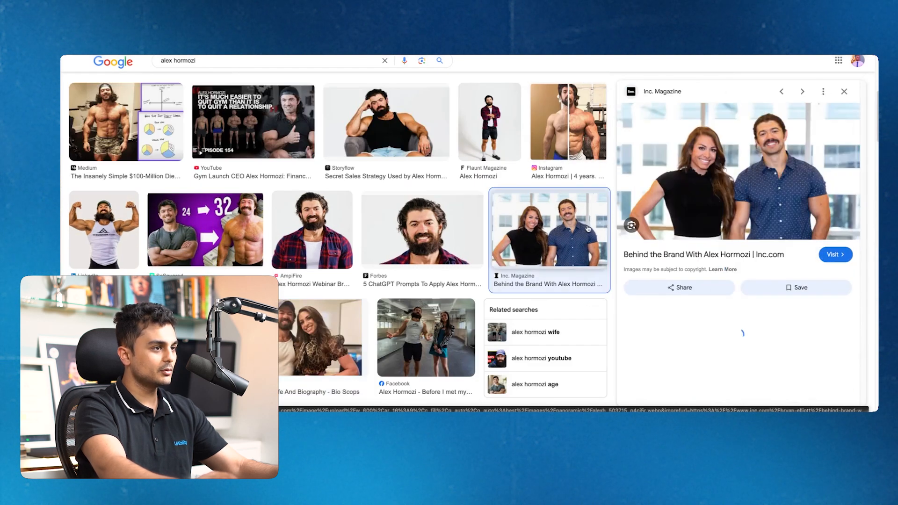
right_click(732, 162)
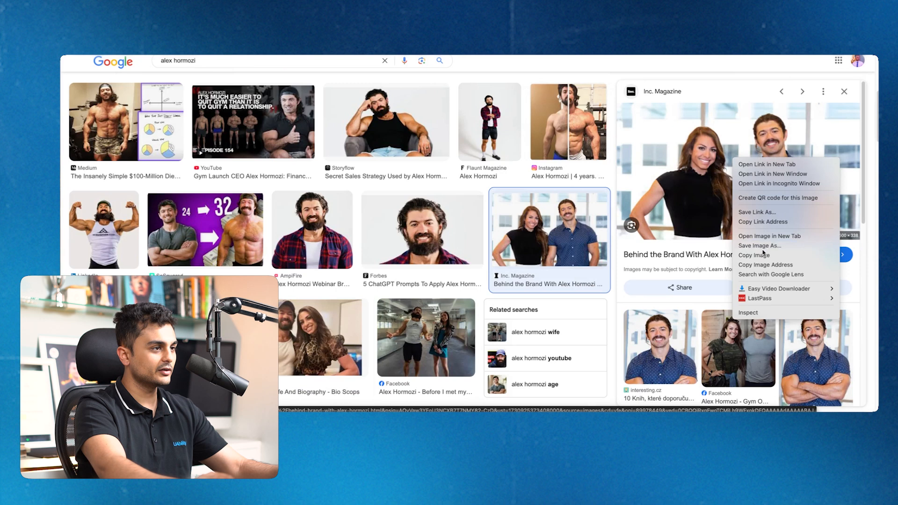
left_click(765, 256)
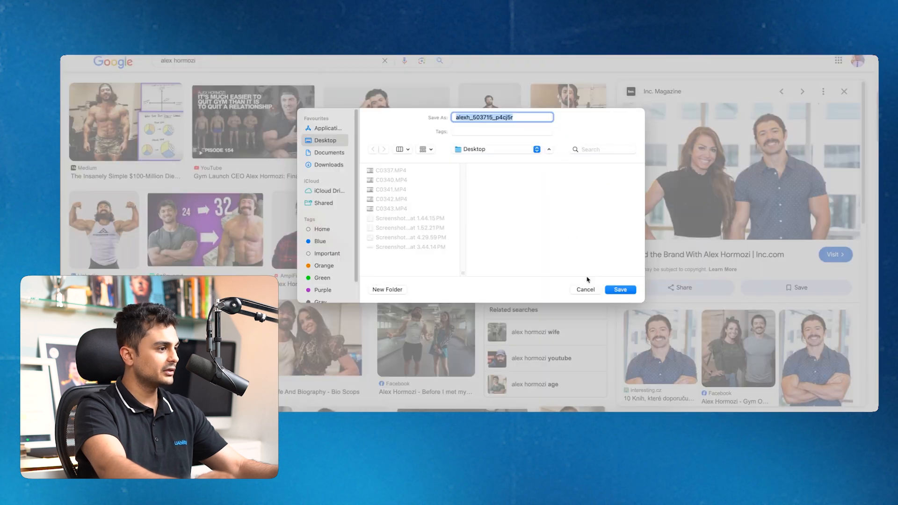
left_click(620, 289)
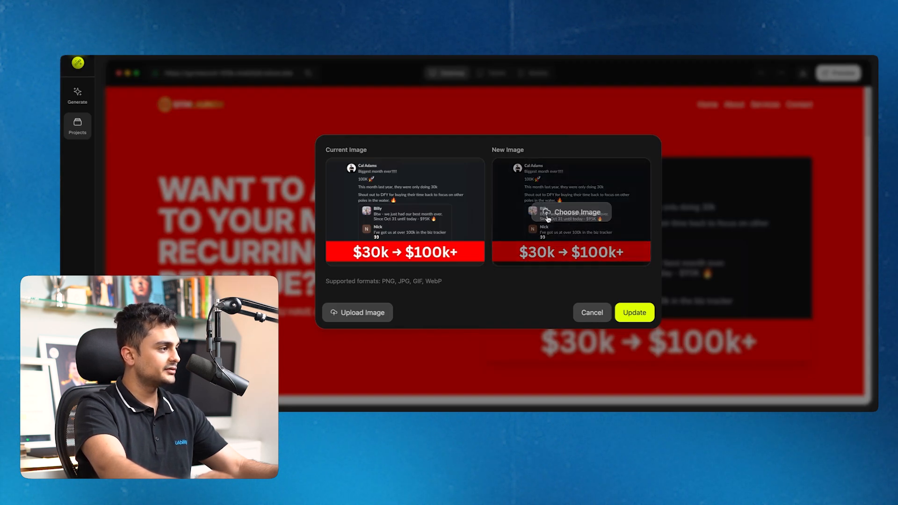
Swap the hero image for alexh_503715_p4cj5r.webp from the Desktop and apply it
left_click(593, 212)
left_click(326, 153)
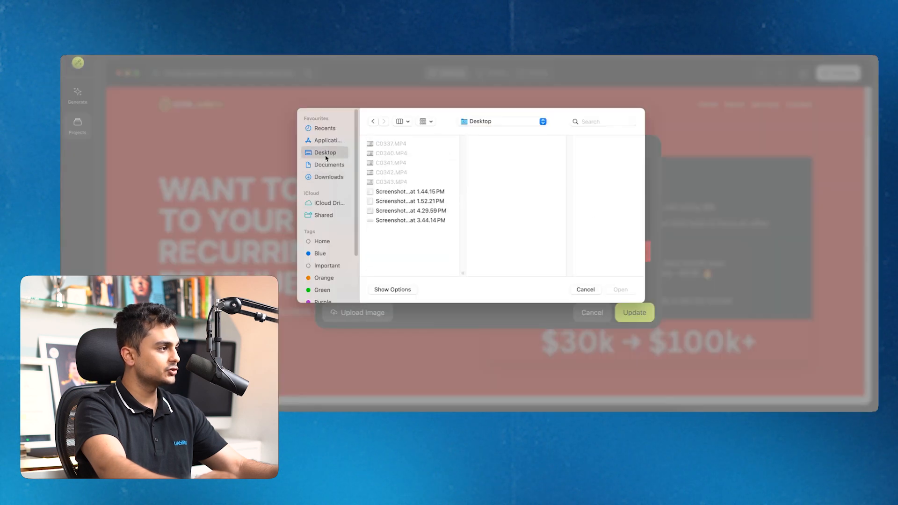
left_click(400, 143)
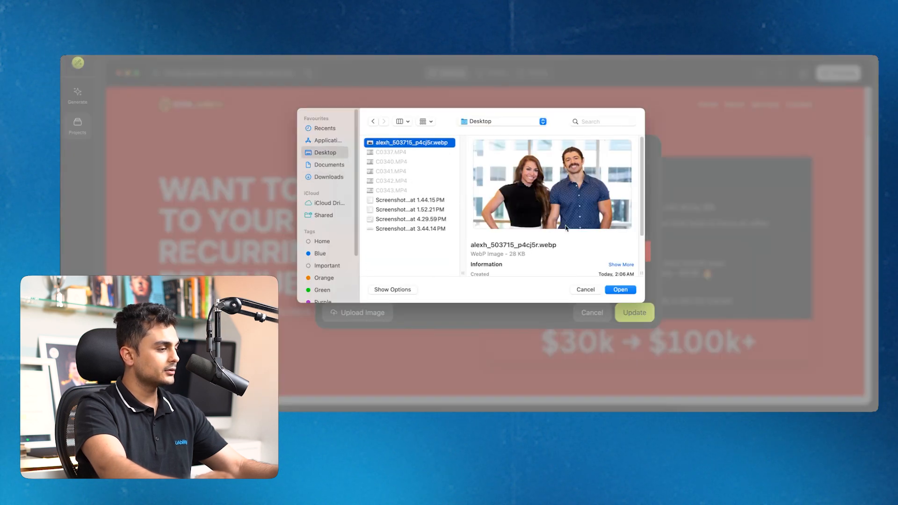
left_click(619, 290)
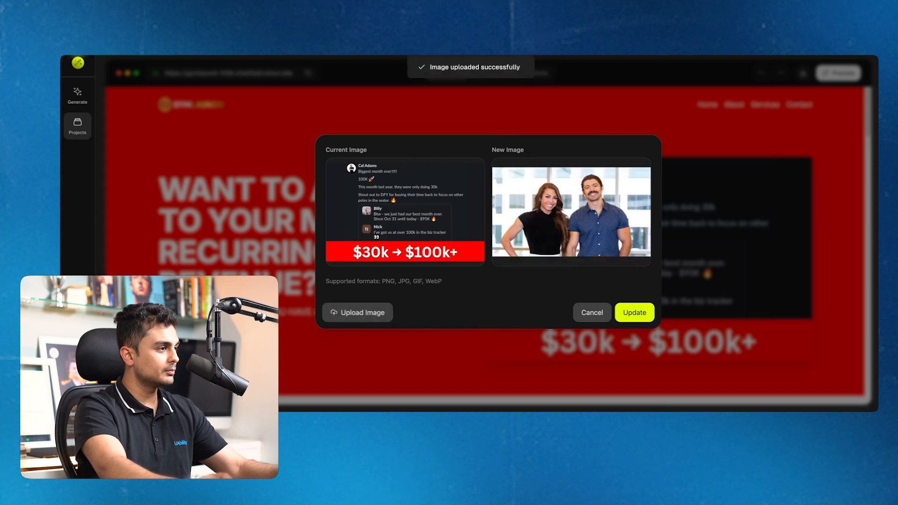
left_click(634, 312)
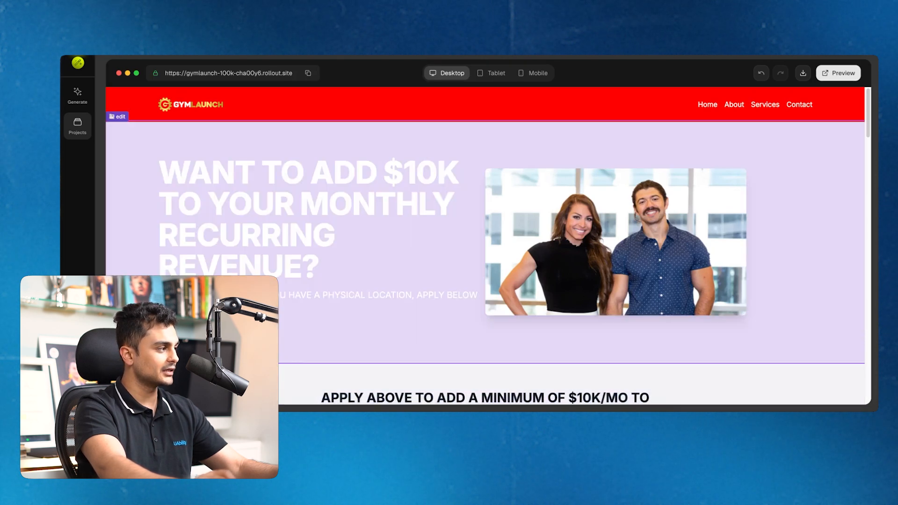
Ask Rollout to change the hero button colour to dark orange and make it stand out
left_click(189, 204)
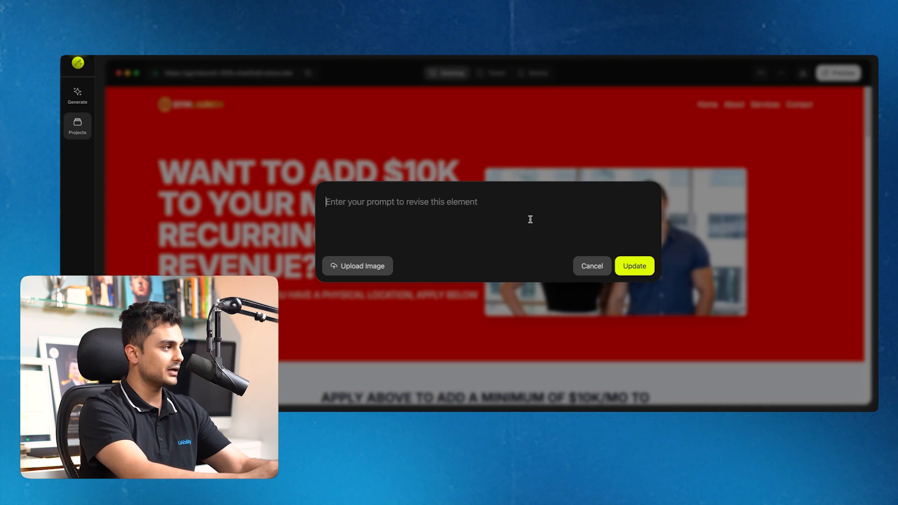
type("chanty")
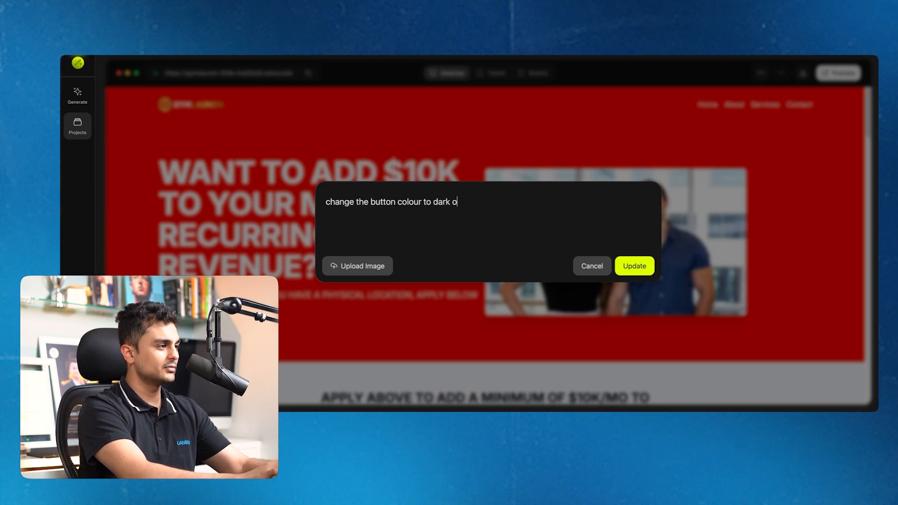
type("nge and ")
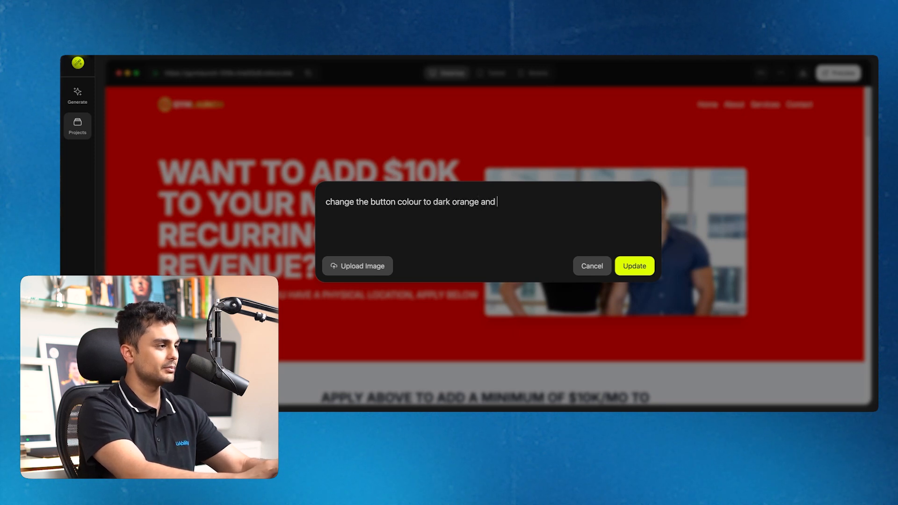
type("make it stand out")
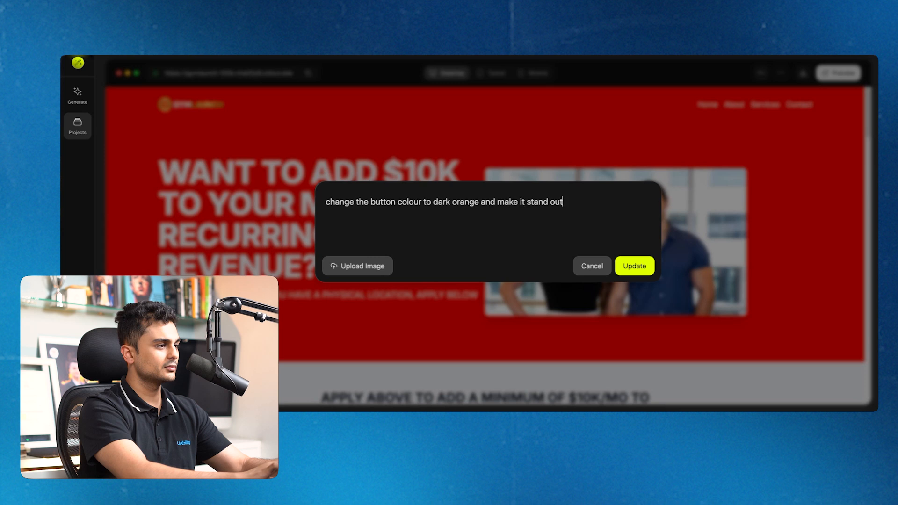
left_click(618, 266)
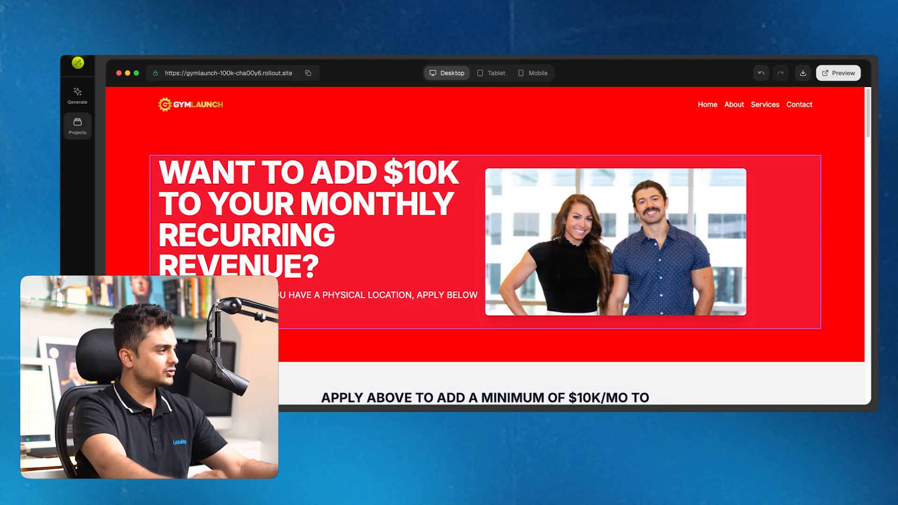
Cancel the first card's image swap and open Edit Text on the Personalized Coaching description
scroll(459, 389, "down", 6)
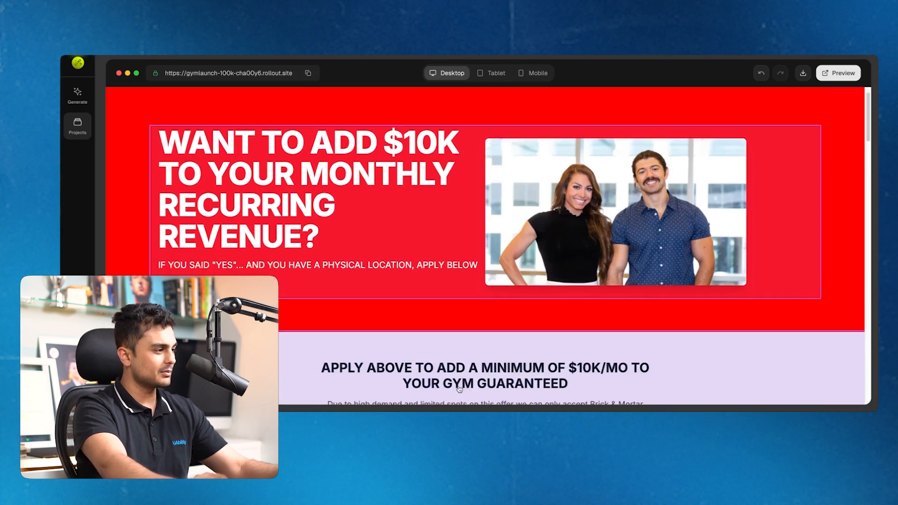
scroll(459, 389, "up", 6)
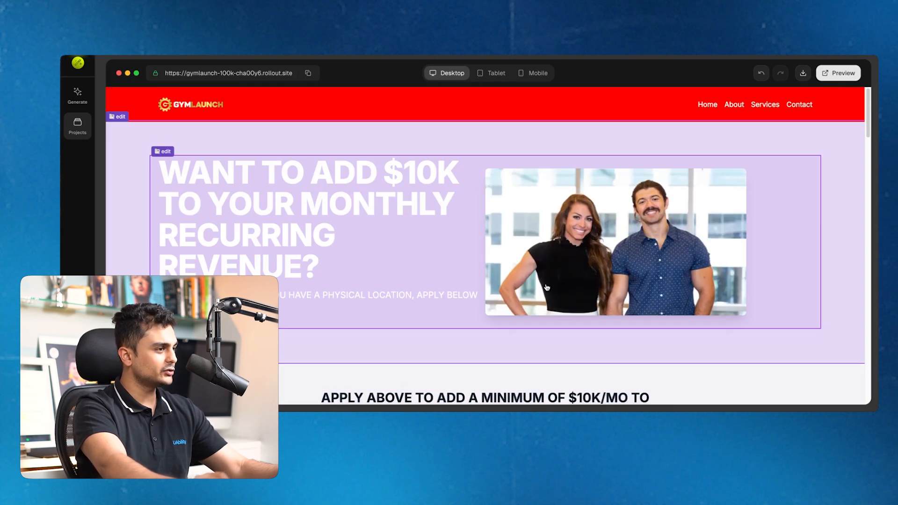
scroll(671, 344, "down", 15)
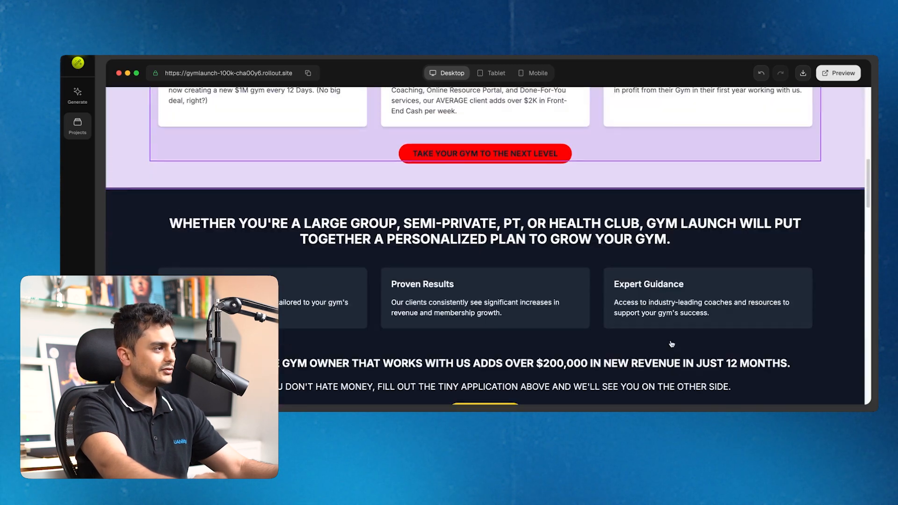
scroll(671, 344, "up", 5)
left_click(310, 290)
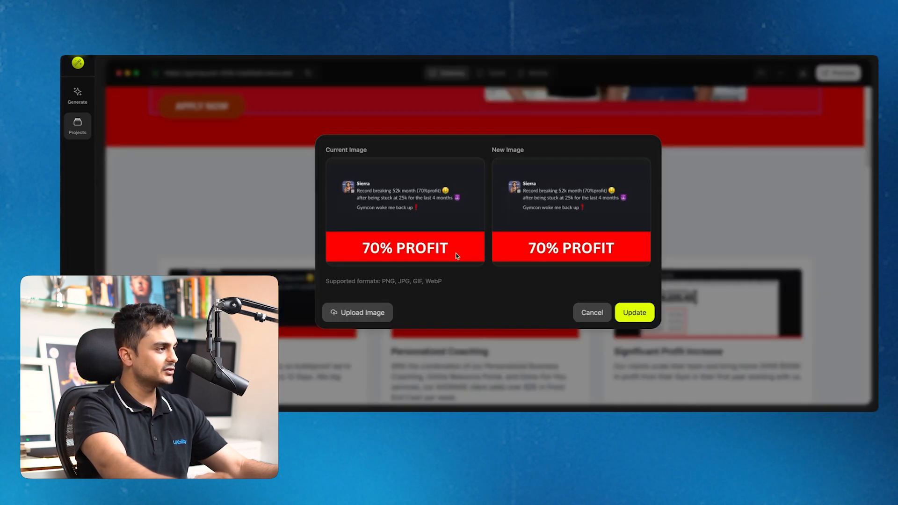
left_click(597, 321)
scroll(597, 322, "down", 3)
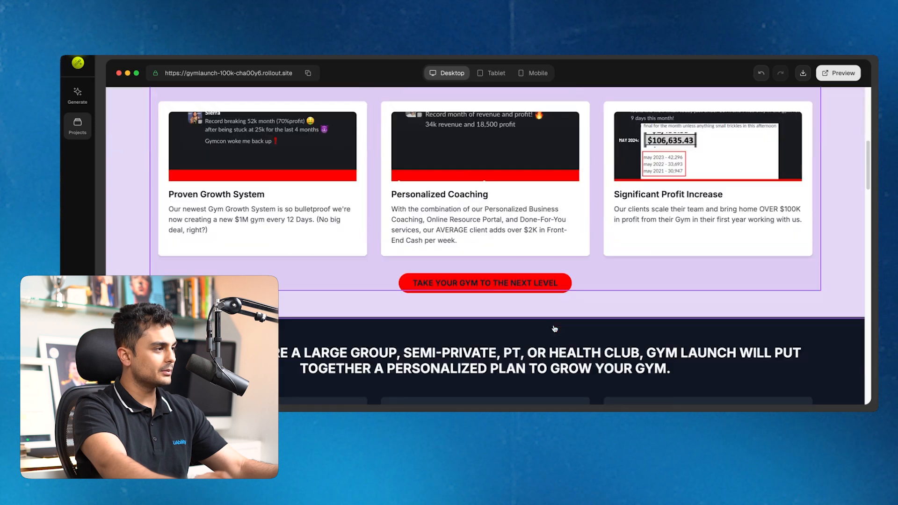
left_click(503, 239)
Replace 'Business' with 'Health' so the card reads 'Personalized Health Coaching', and save
left_click(520, 232)
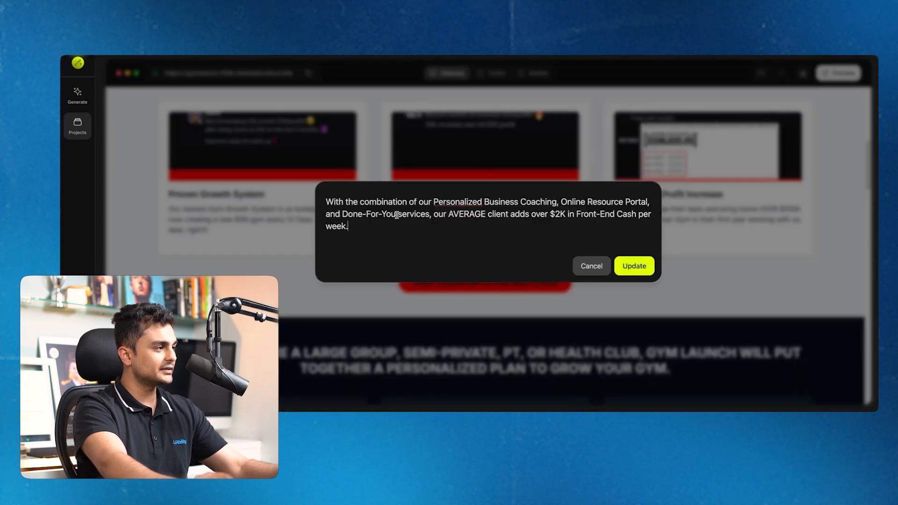
double_click(506, 201)
type("Health")
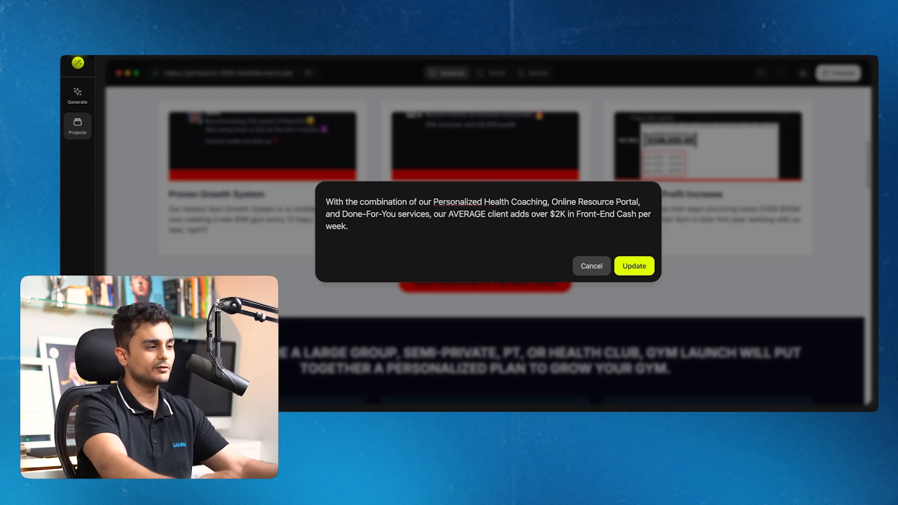
left_click(645, 274)
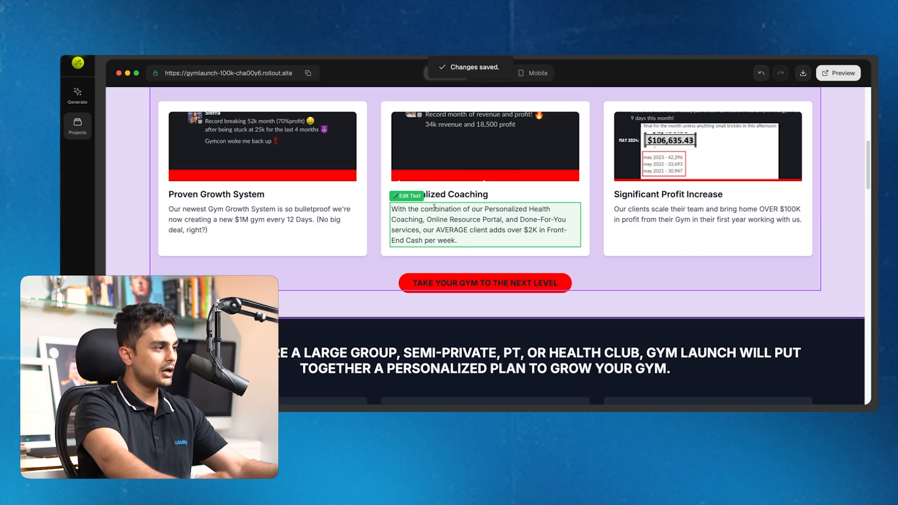
Replace the middle testimonial's placeholder name with the new client's name and save it
scroll(561, 308, "down", 1)
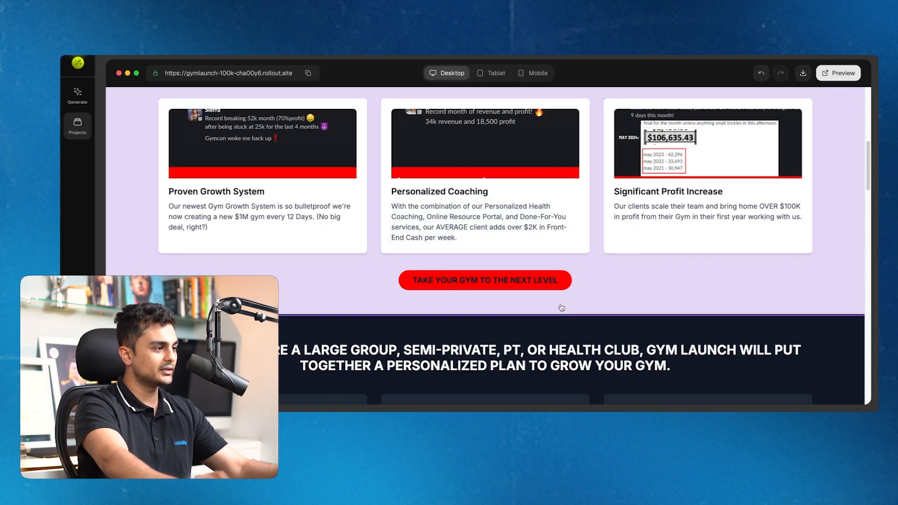
scroll(562, 308, "down", 10)
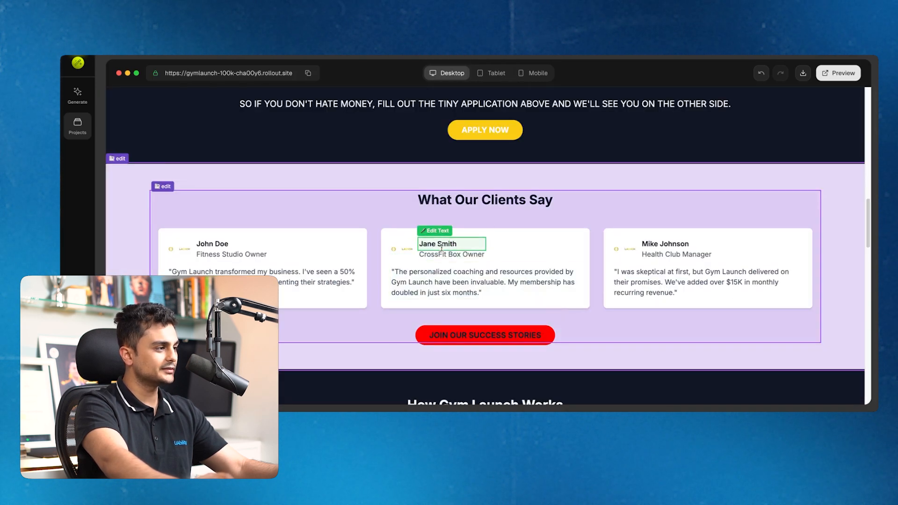
left_click(441, 246)
triple_click(384, 202)
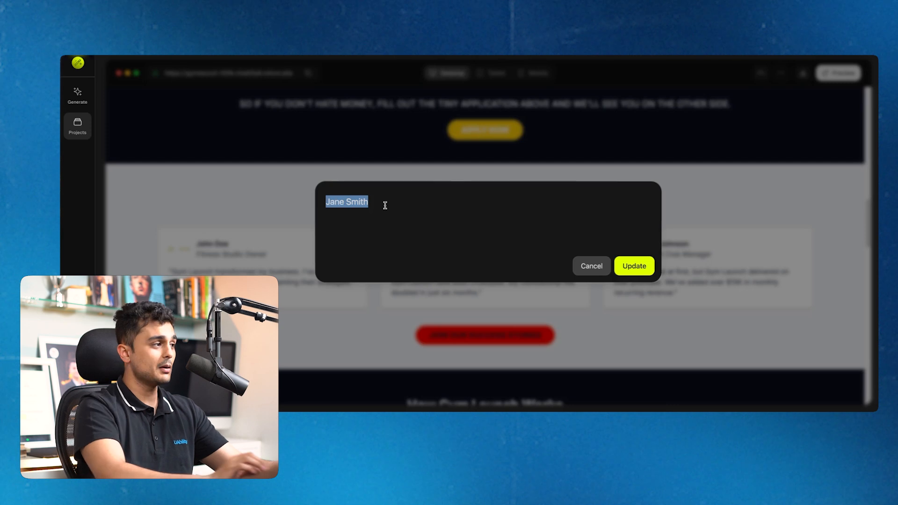
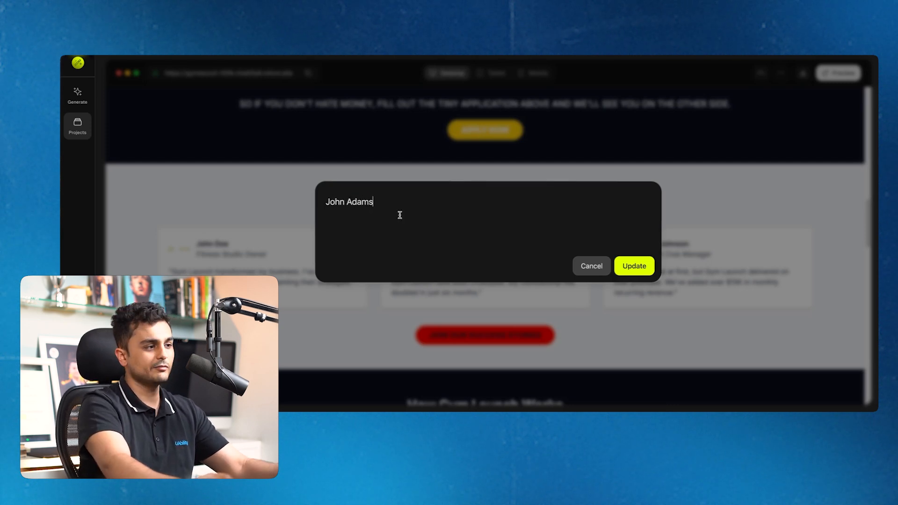
left_click(617, 273)
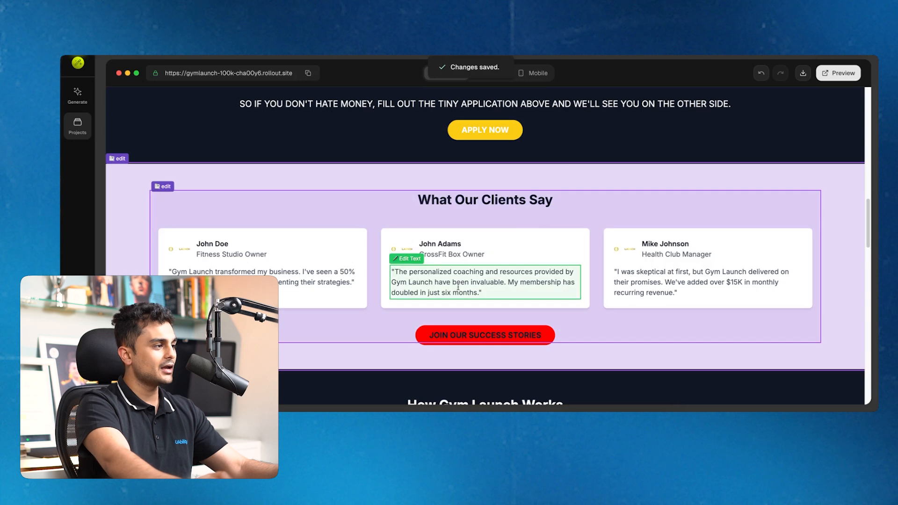
Scroll through the testimonials and pricing area, dismissing a stray section revise prompt
scroll(493, 294, "down", 8)
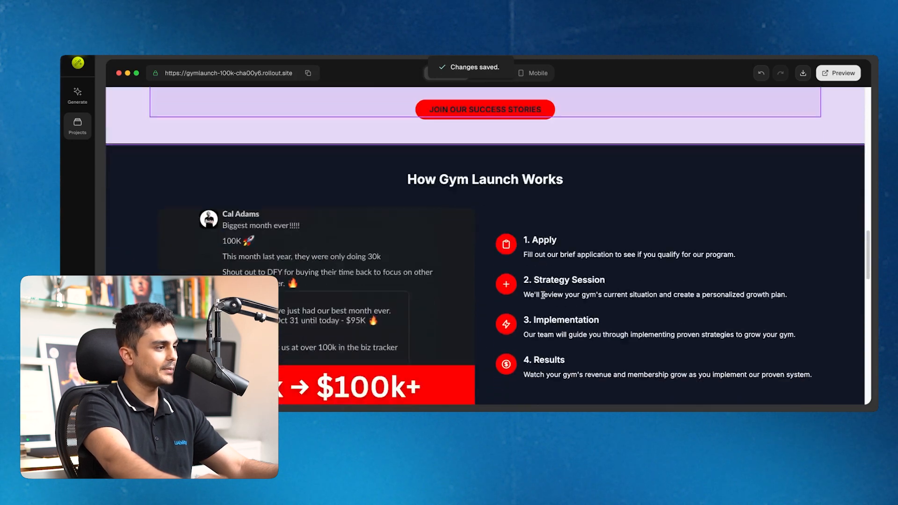
scroll(421, 215, "up", 3)
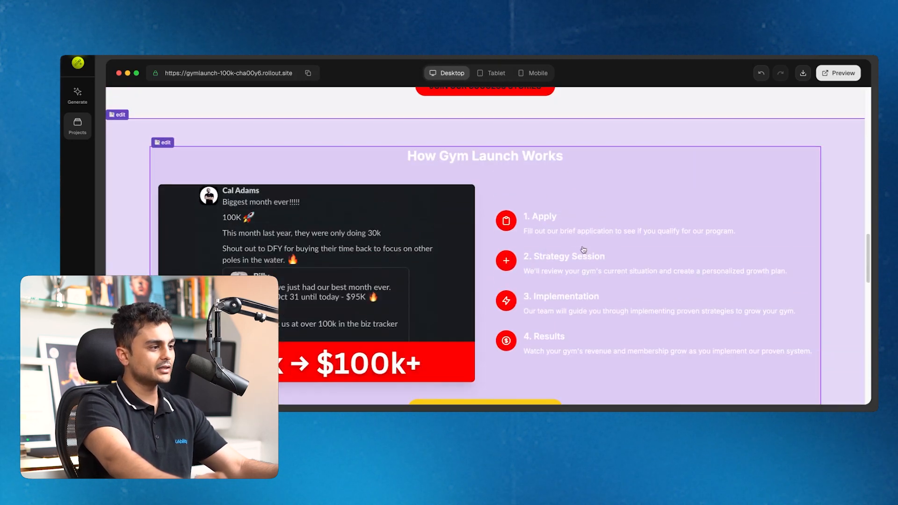
scroll(583, 249, "down", 8)
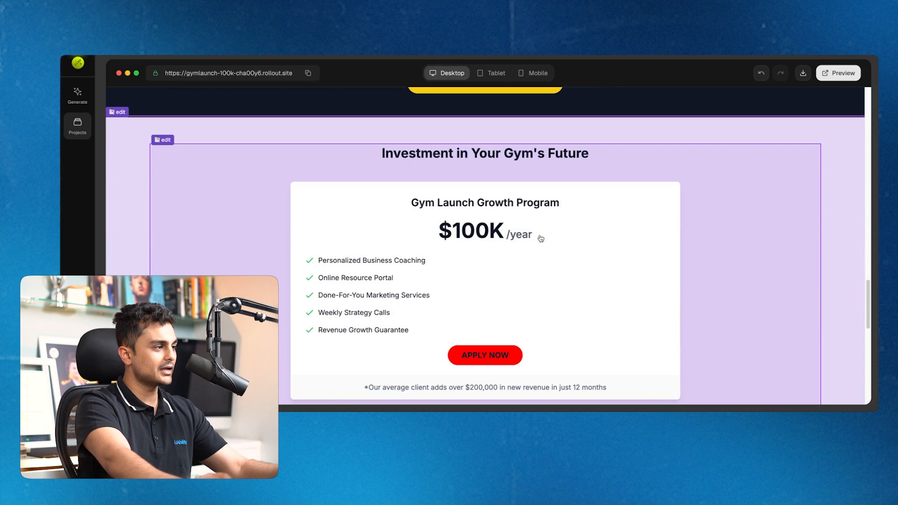
scroll(540, 239, "down", 15)
scroll(548, 223, "up", 8)
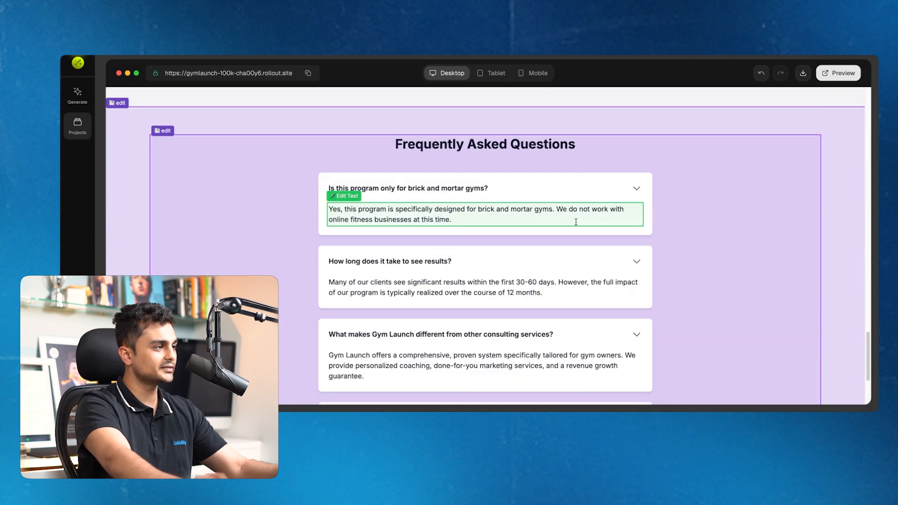
scroll(641, 195, "up", 10)
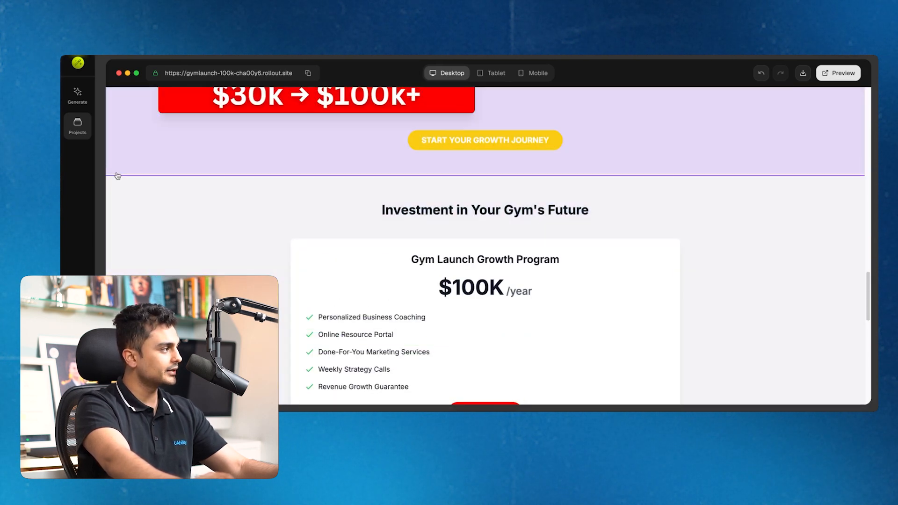
left_click(117, 175)
key("Escape")
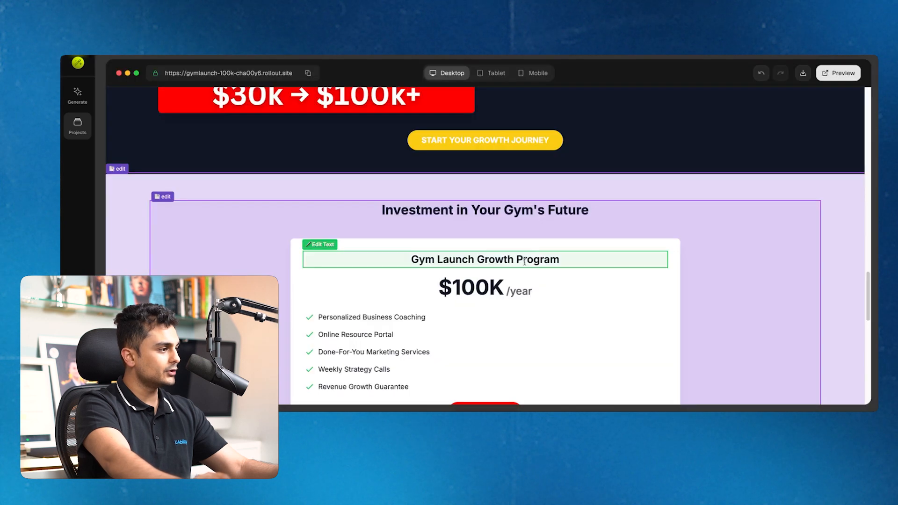
Inspect the $100K price without changing it, then open the pricing section's revise prompt
left_click(457, 287)
left_click(590, 266)
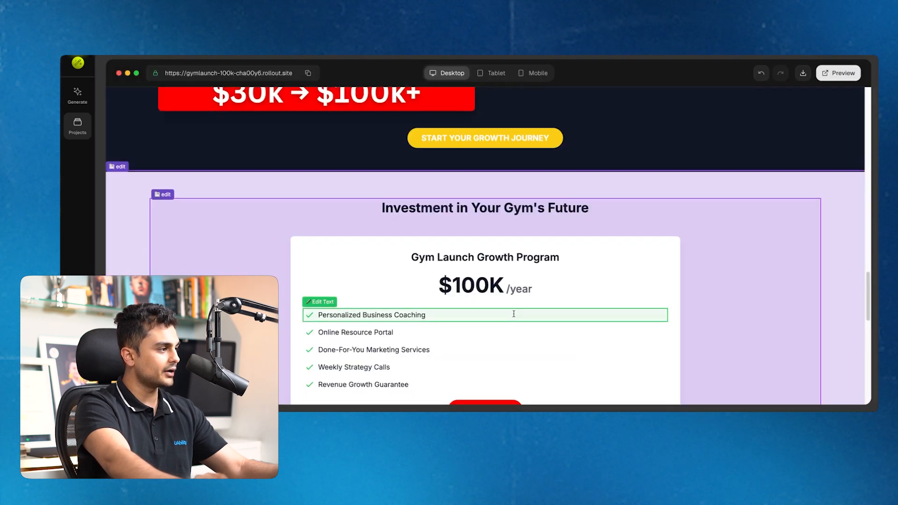
scroll(515, 315, "down", 6)
scroll(144, 220, "up", 6)
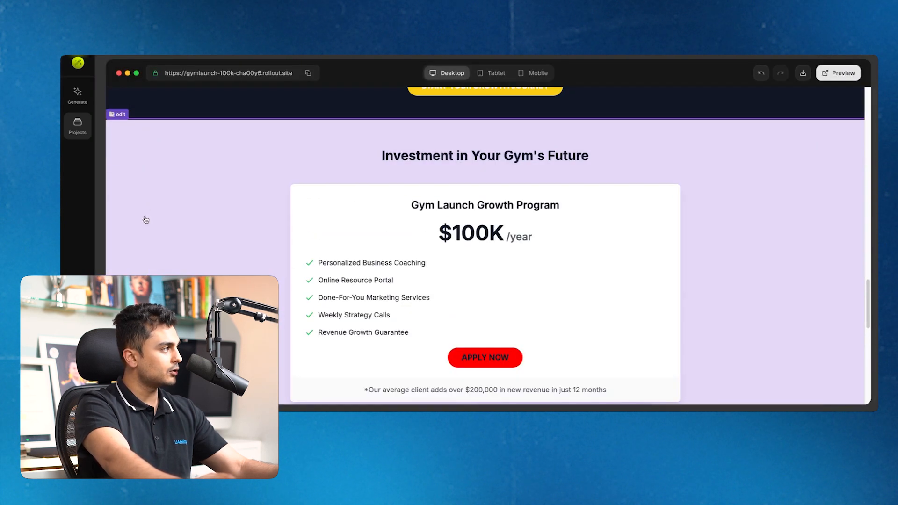
left_click(120, 132)
Submit the request 'remove this section' for the pricing section and apply it
left_click(120, 133)
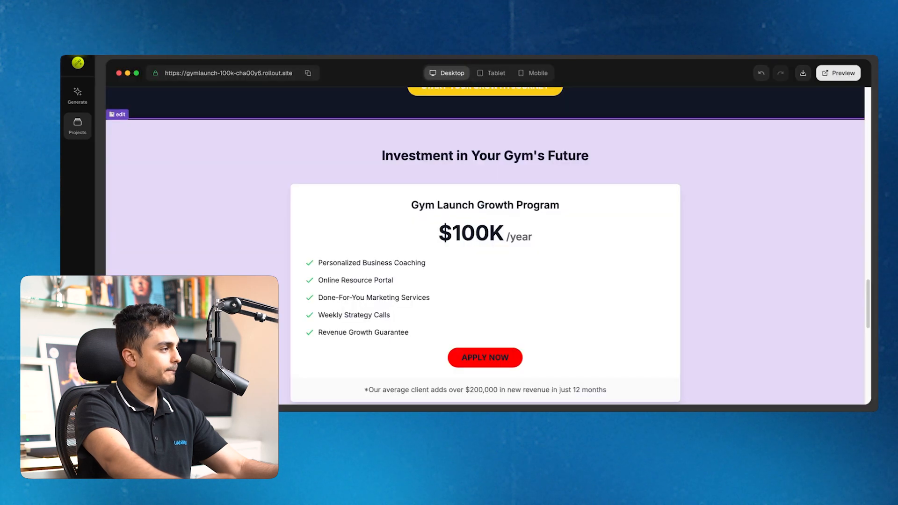
left_click(121, 132)
type("repla")
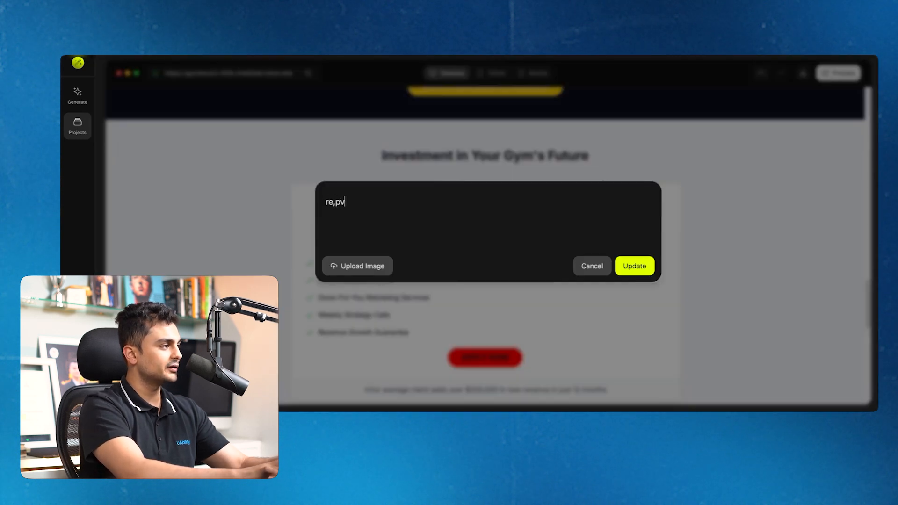
key("BackSpace")
key("BackSpace")
key("BackSpace")
type("move this section")
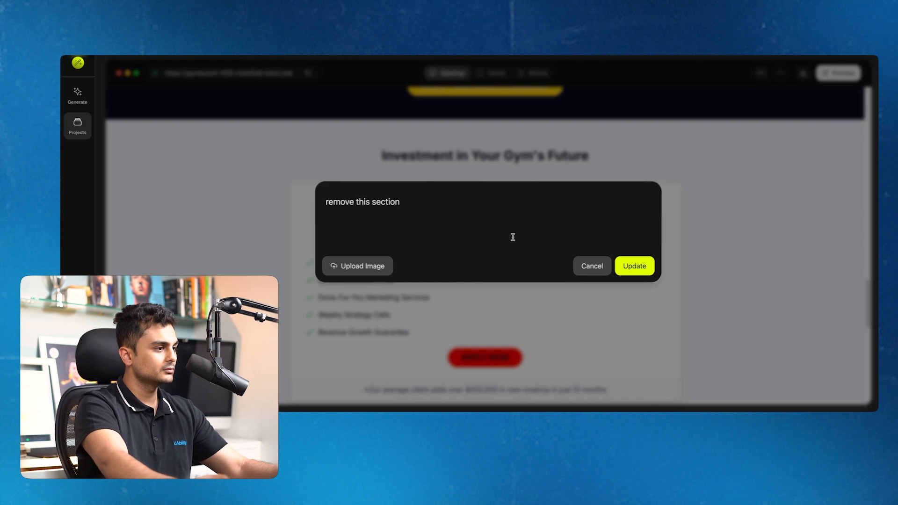
left_click(634, 266)
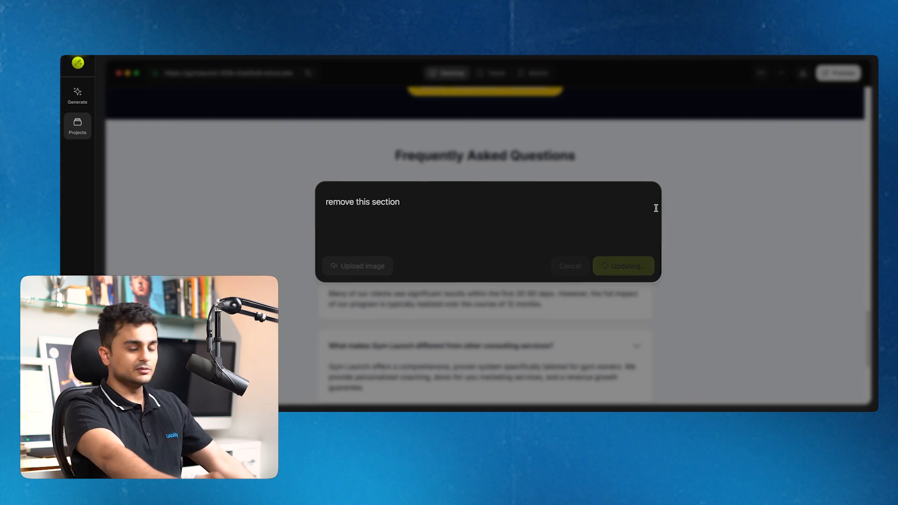
scroll(607, 271, "down", 15)
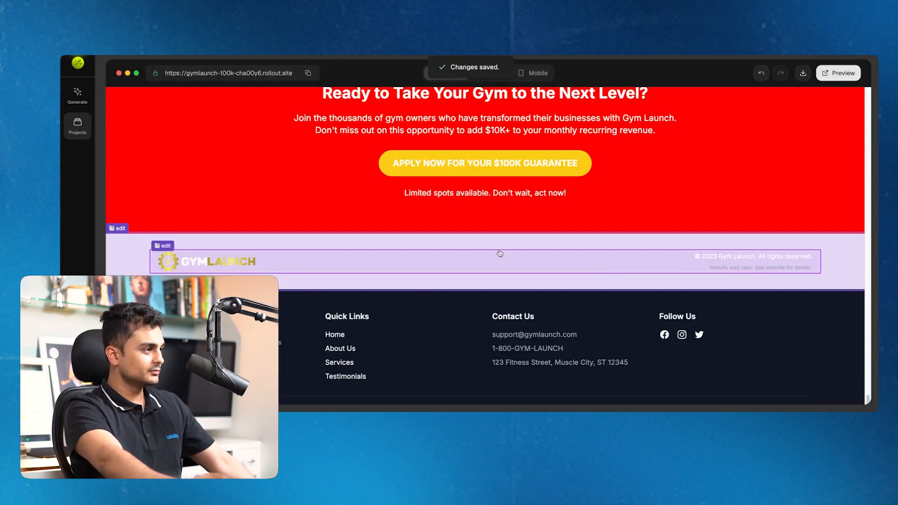
Check the page layout at tablet and mobile widths
scroll(579, 237, "down", 2)
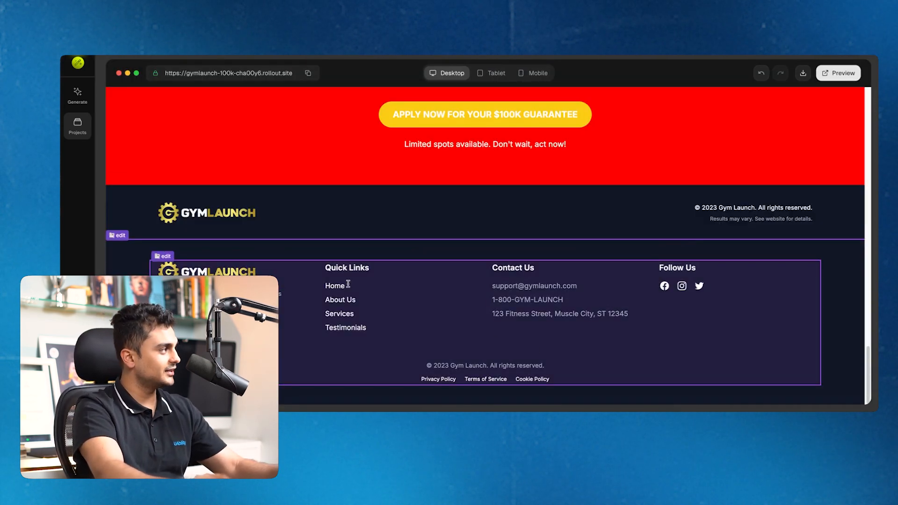
scroll(393, 257, "up", 20)
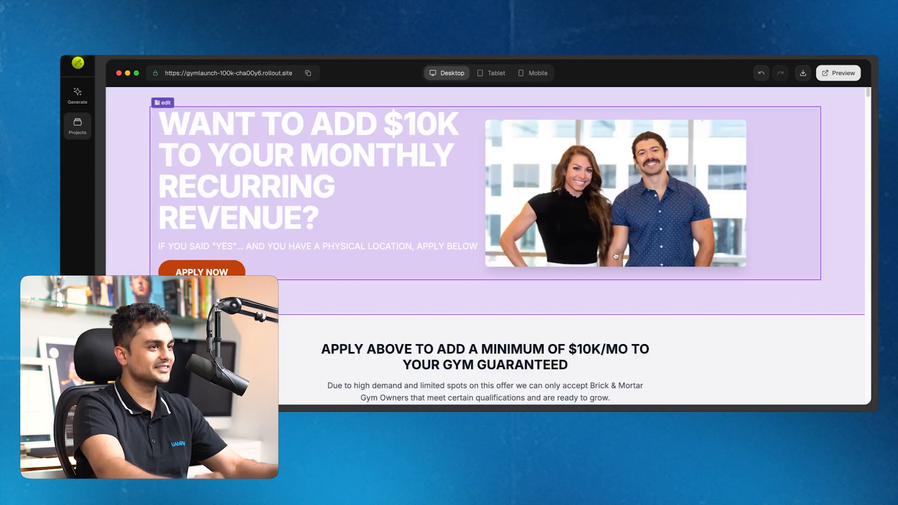
scroll(615, 255, "up", 3)
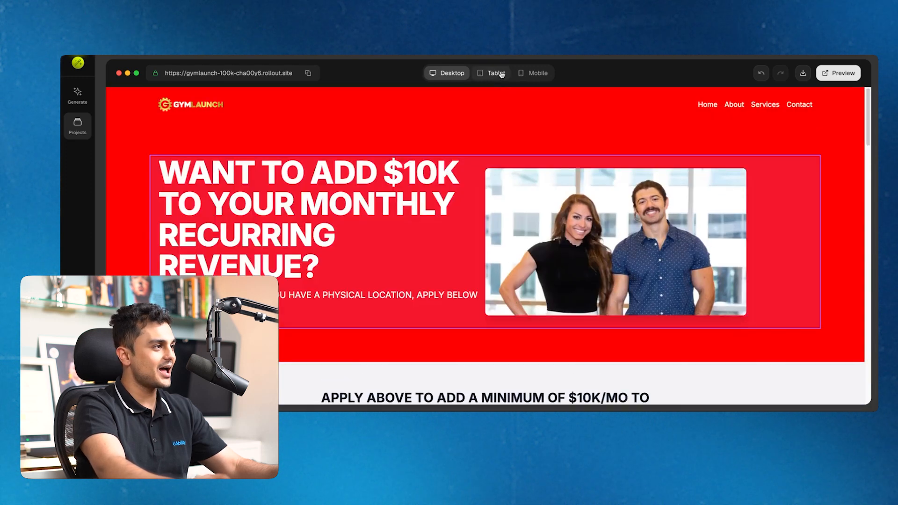
left_click(491, 73)
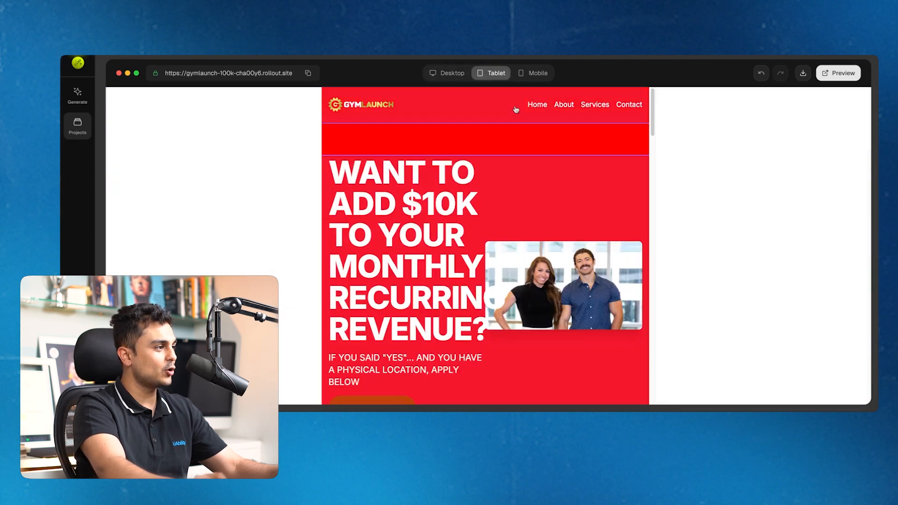
scroll(516, 110, "down", 20)
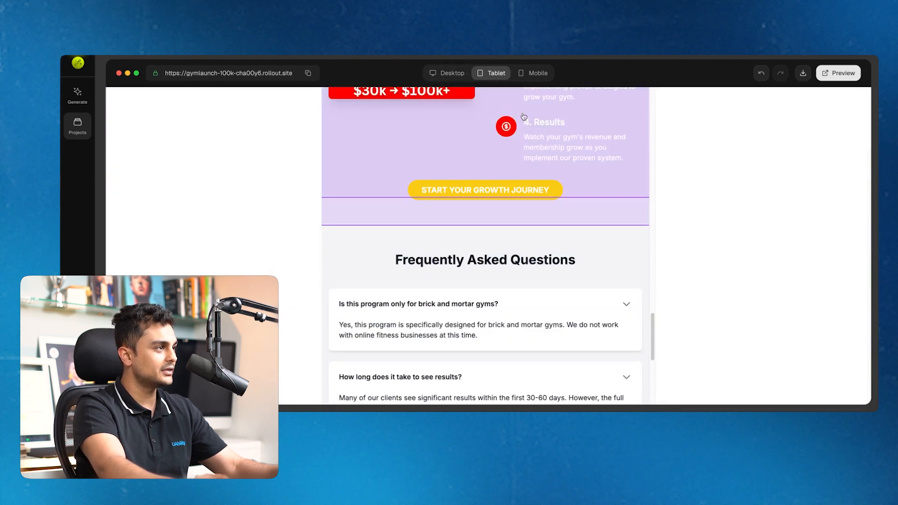
left_click(536, 73)
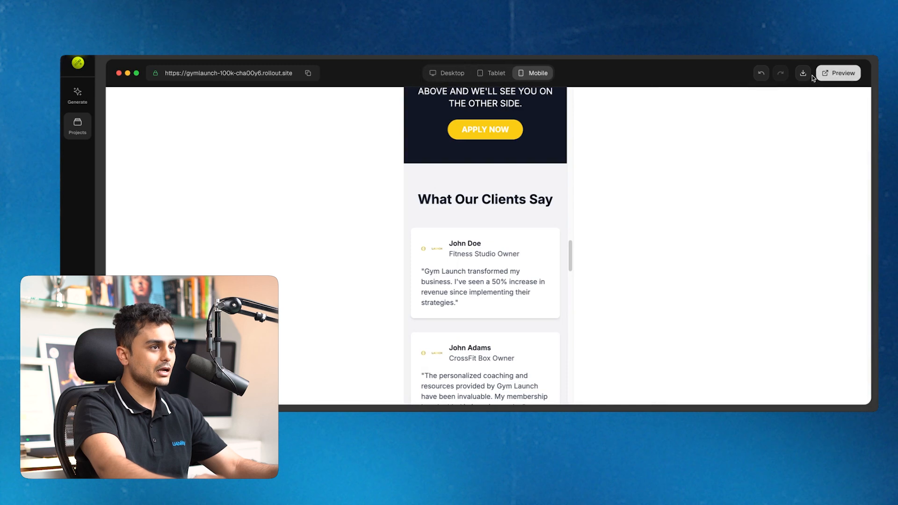
Open a live preview of the page and scroll through it
left_click(842, 72)
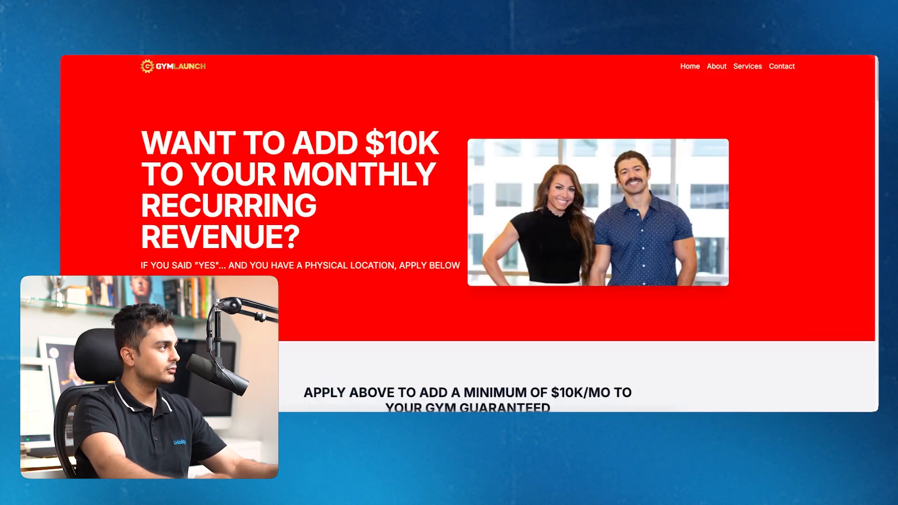
scroll(535, 219, "down", 20)
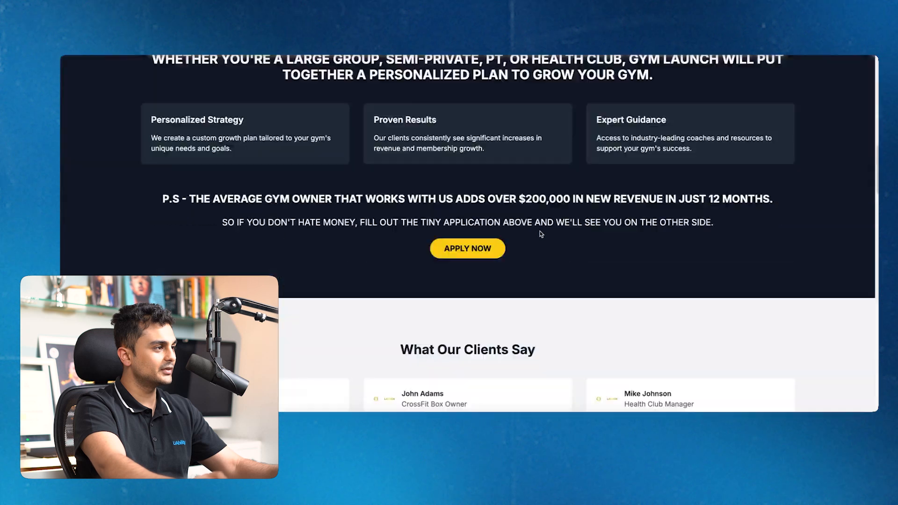
scroll(542, 235, "down", 5)
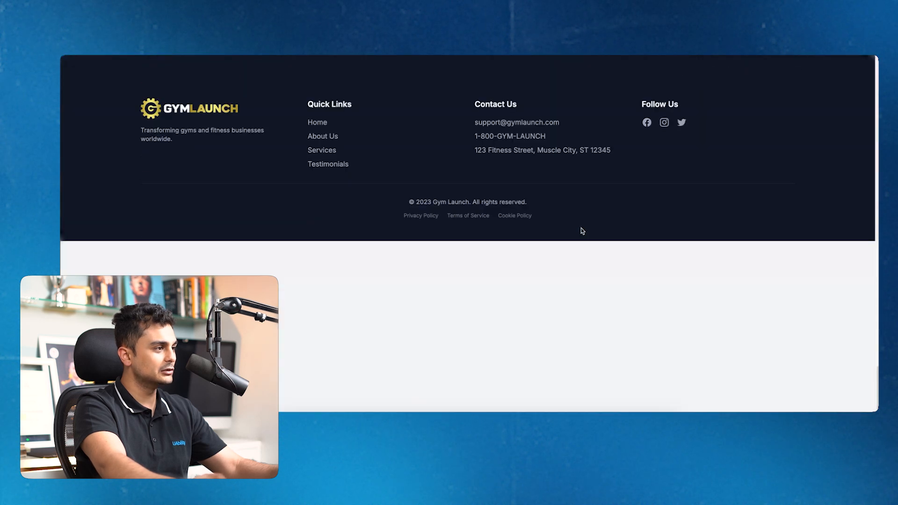
scroll(607, 221, "up", 20)
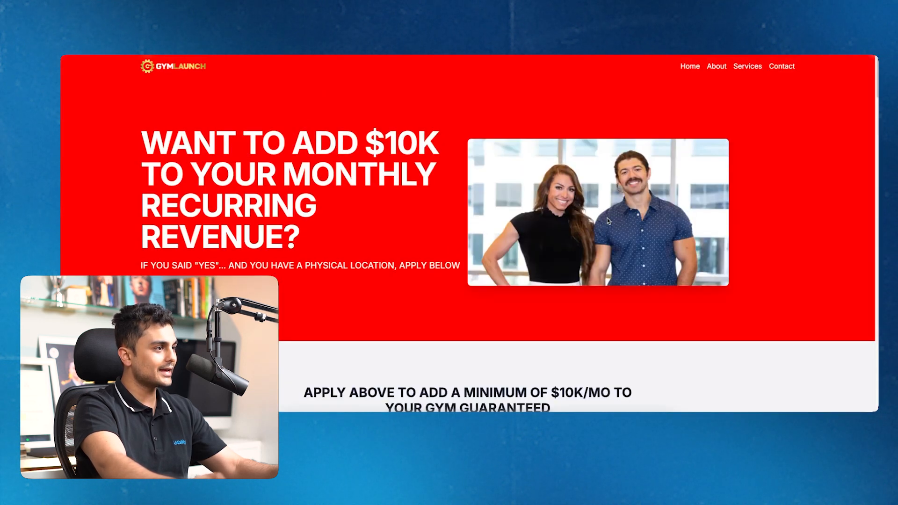
left_click_drag(308, 234, 243, 145)
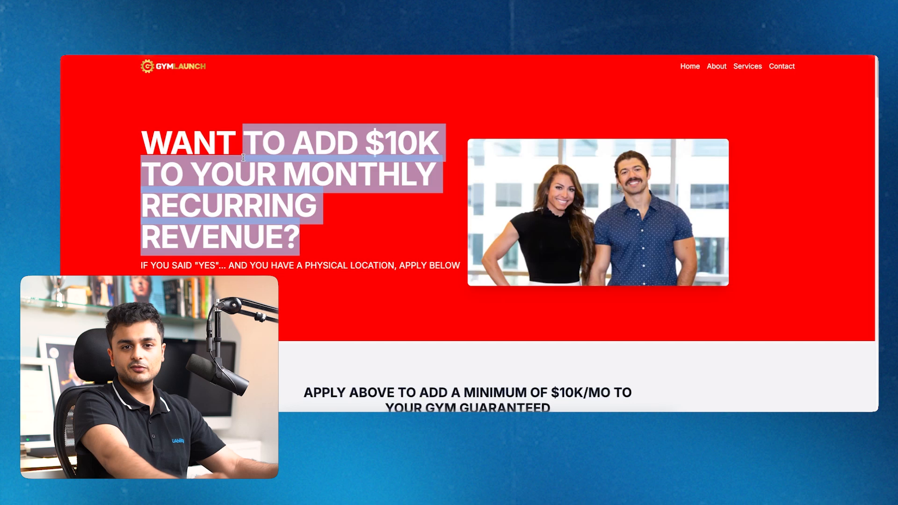
left_click(269, 177)
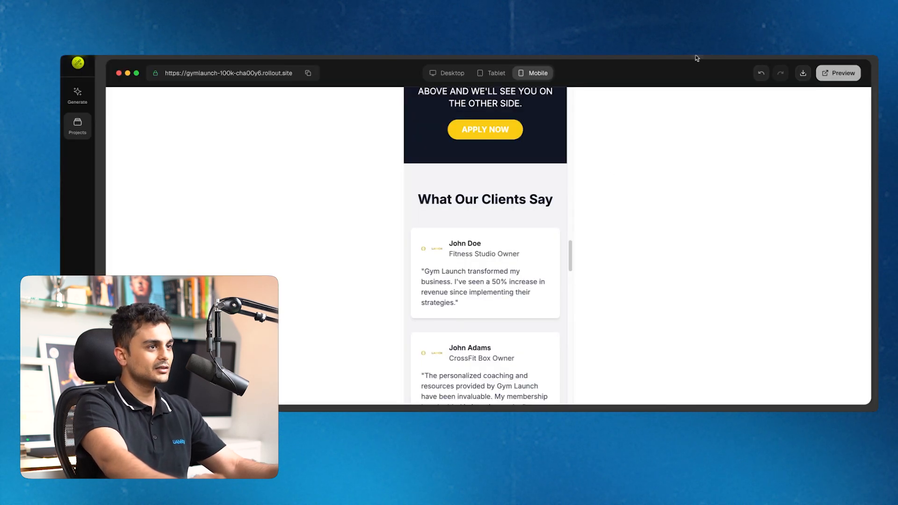
scroll(538, 196, "up", 15)
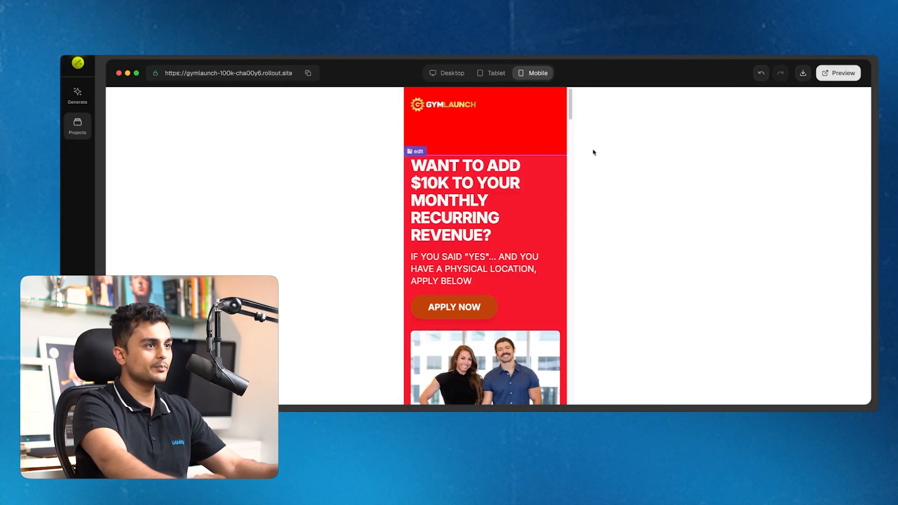
Download the page as an HTML file and open it from Downloads
left_click(803, 74)
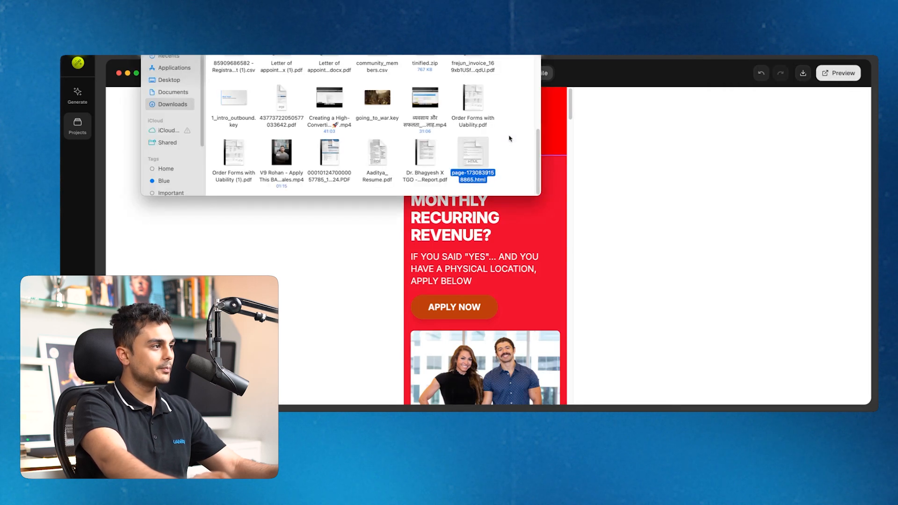
left_click(492, 164)
double_click(481, 158)
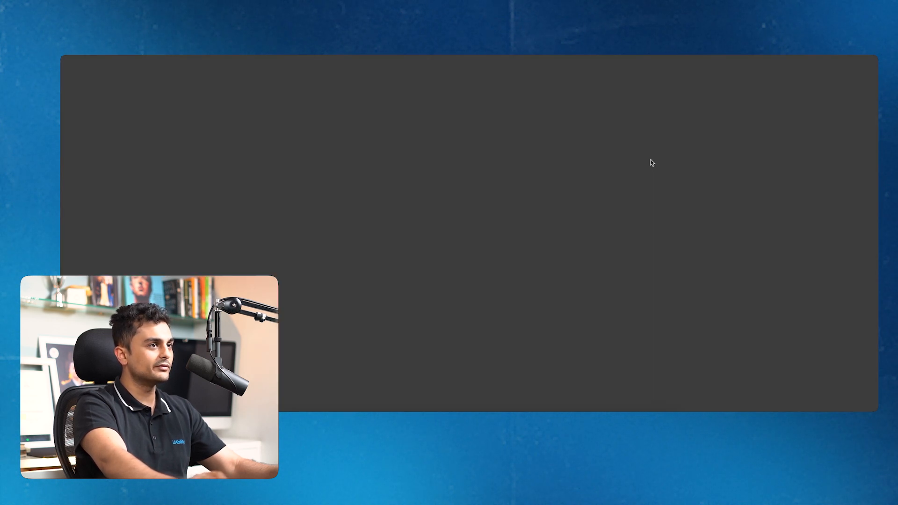
Scroll the downloaded HTML page down to the footer and back up
scroll(518, 220, "down", 1)
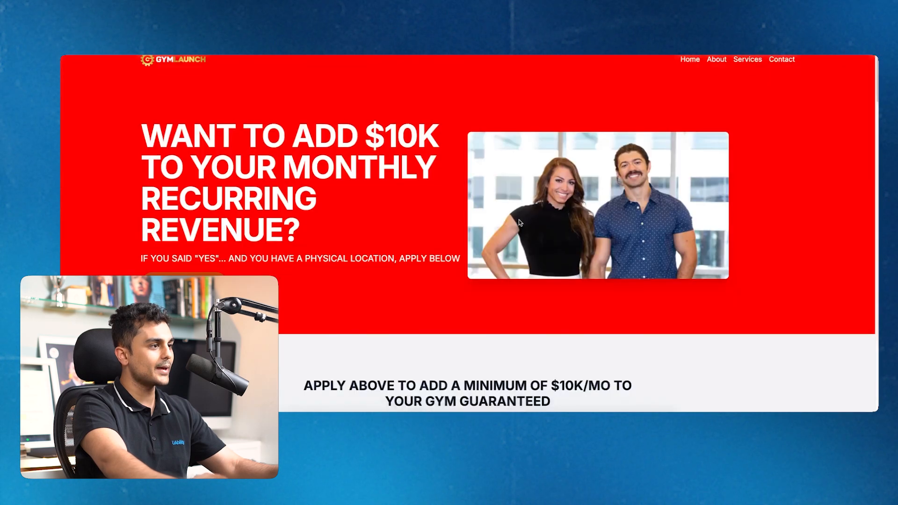
scroll(581, 252, "down", 20)
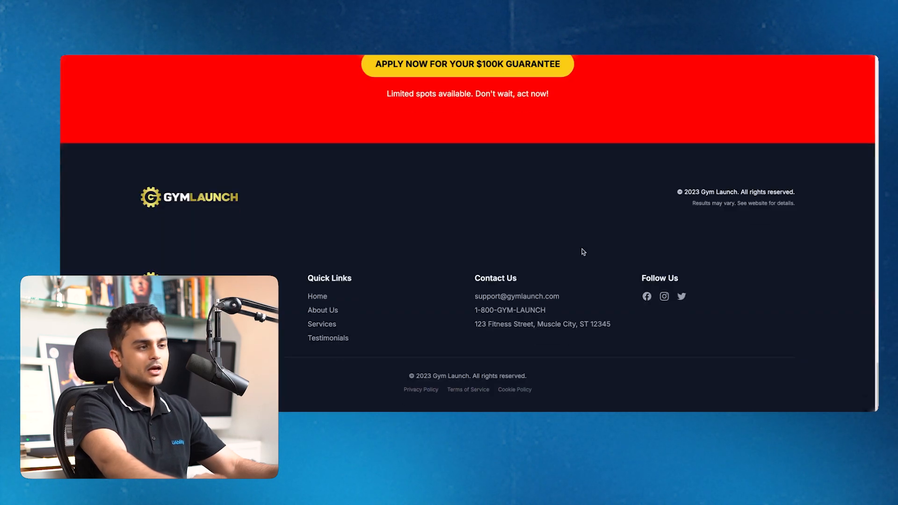
scroll(583, 251, "up", 20)
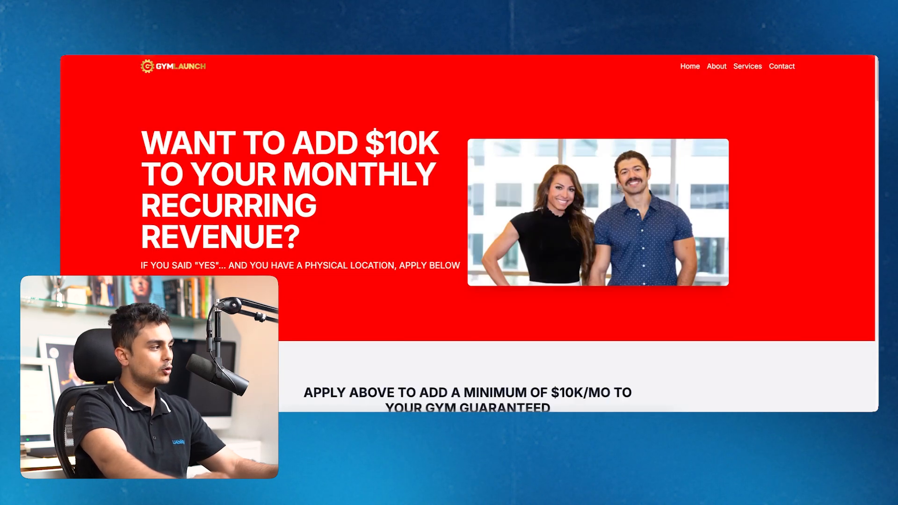
scroll(732, 309, "down", 15)
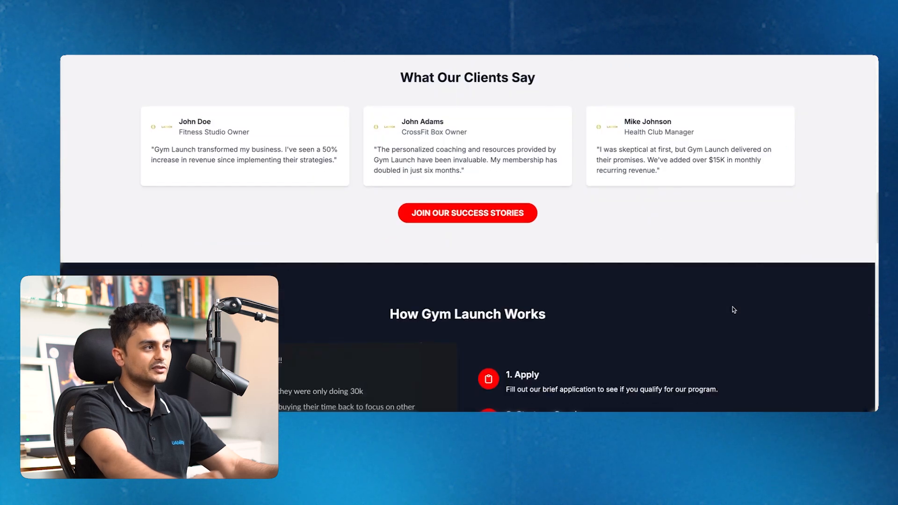
scroll(732, 310, "down", 1)
scroll(517, 202, "up", 15)
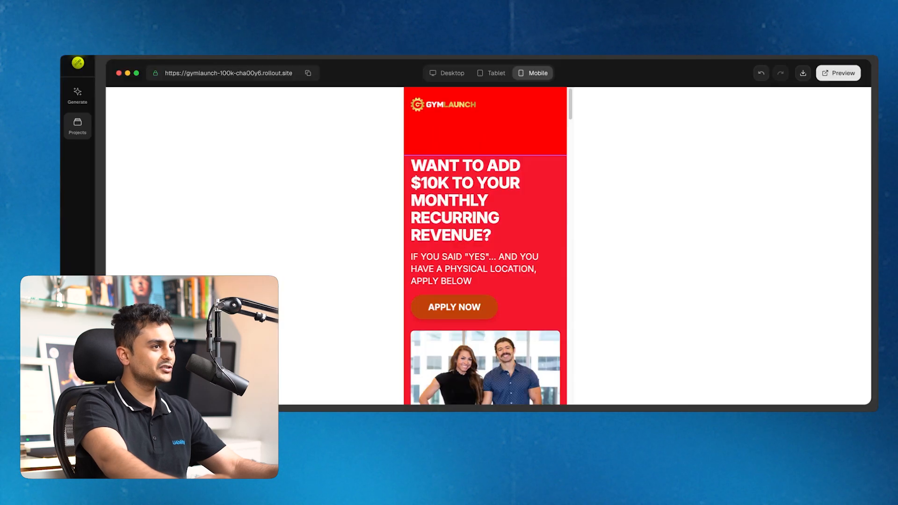
Switch the preview to Desktop and scroll to the footer and back to the hero
left_click(446, 75)
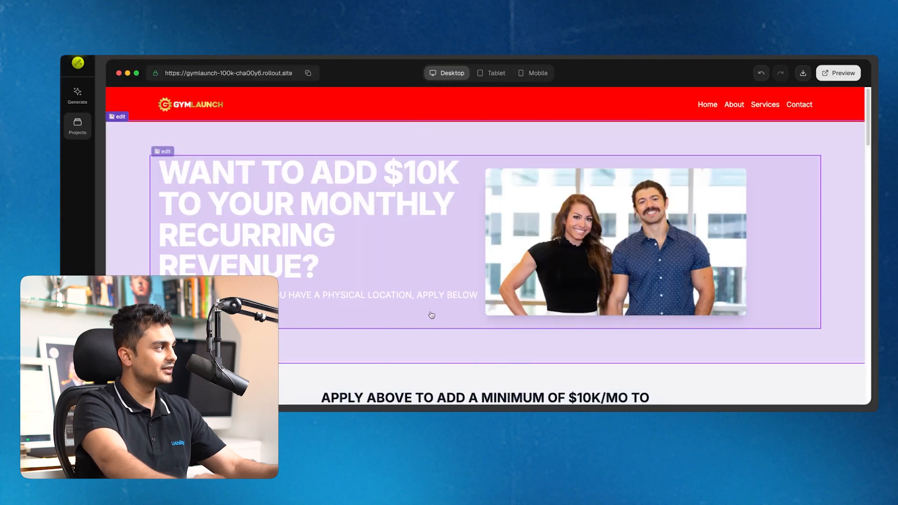
scroll(532, 319, "down", 10)
scroll(531, 319, "down", 10)
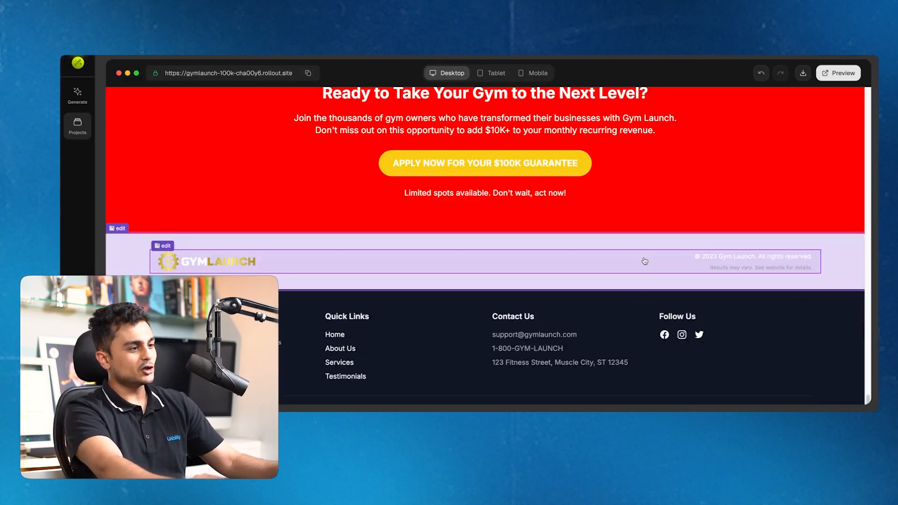
scroll(595, 311, "up", 10)
scroll(594, 311, "up", 10)
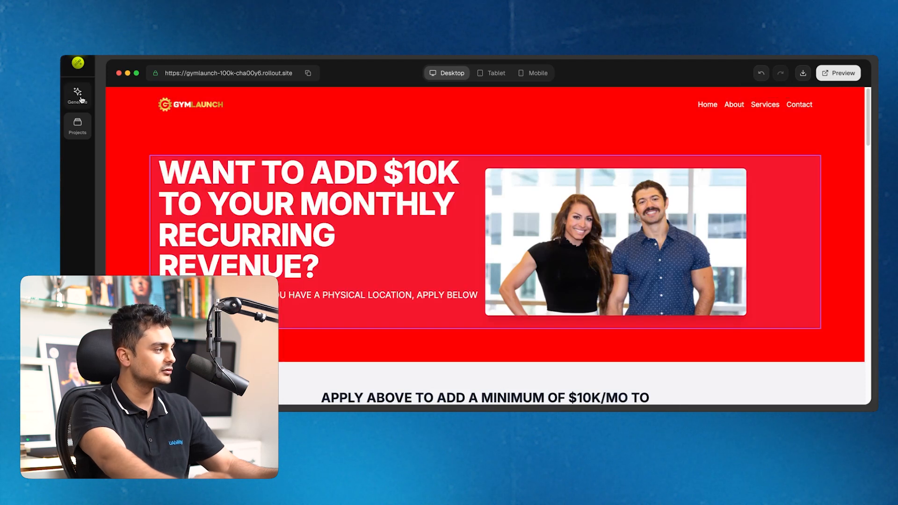
Reopen the GymLaunch 100K Challenge project from the saved projects list
left_click(211, 325)
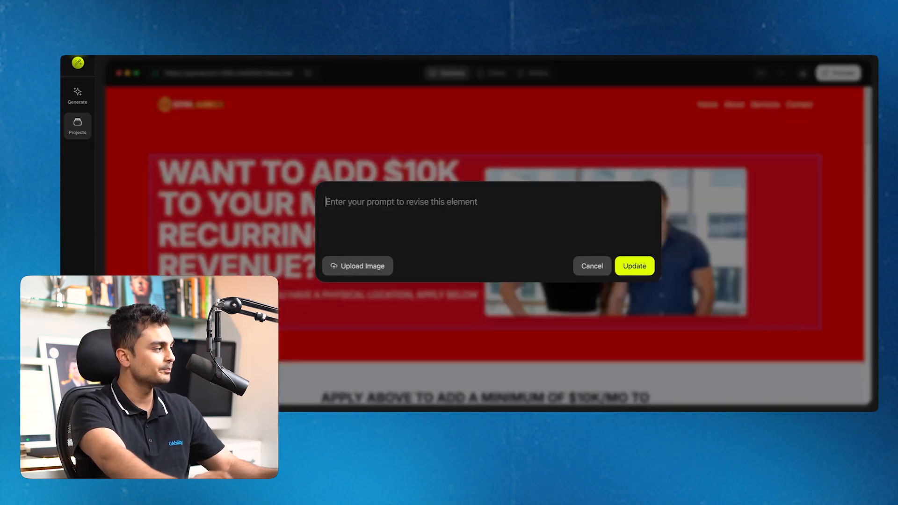
left_click(210, 329)
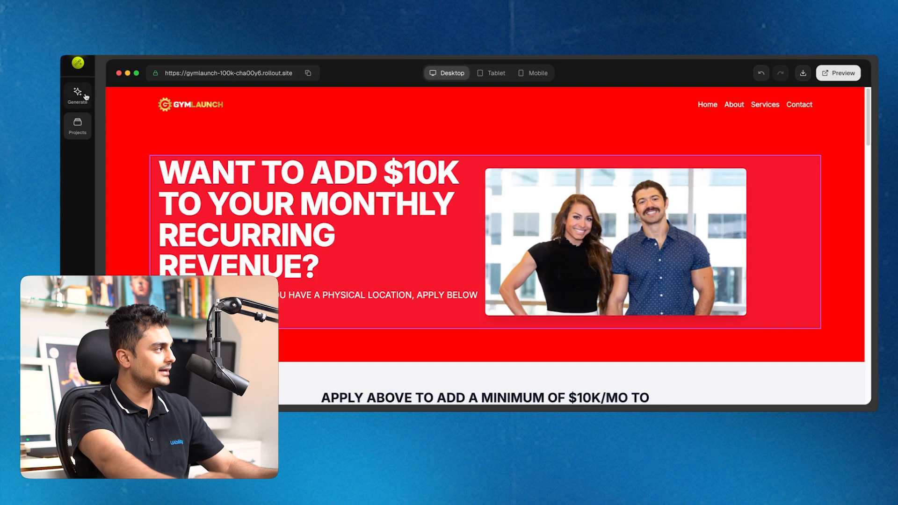
left_click(84, 96)
left_click(103, 117)
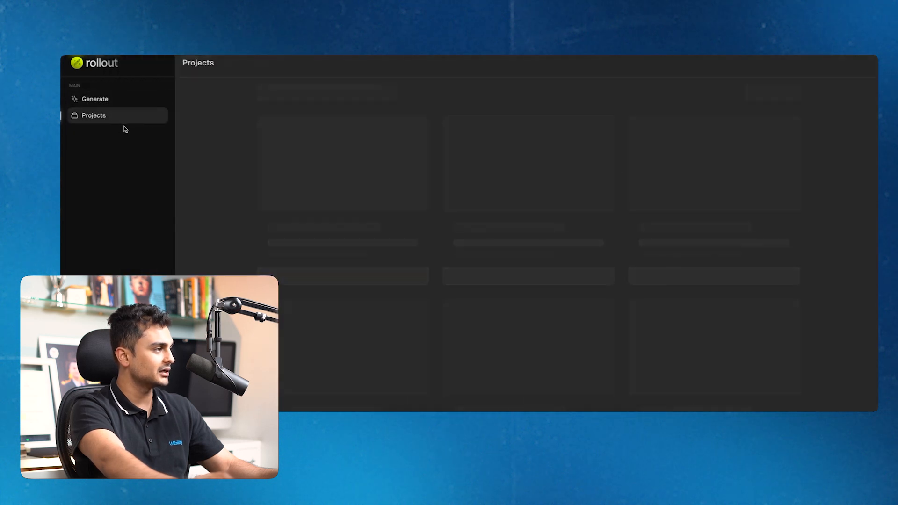
left_click(304, 173)
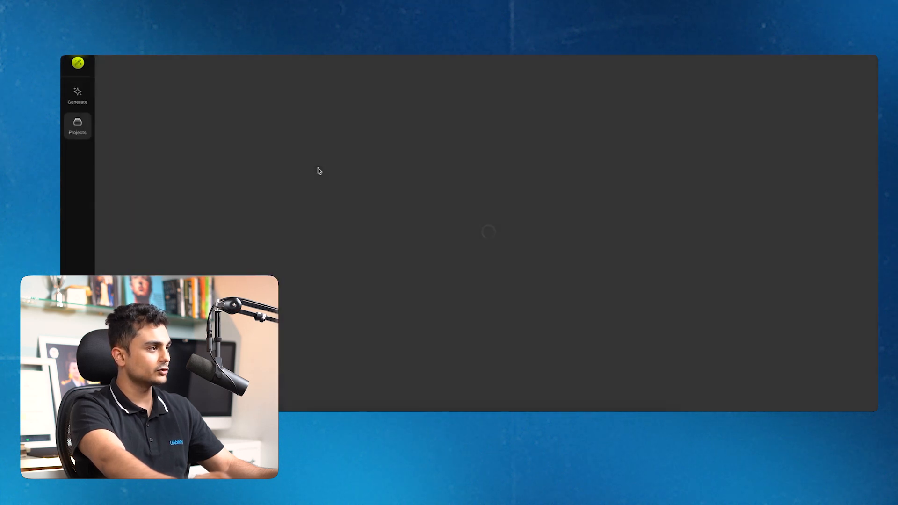
Request a clickable hero button opening a popup for email address and full name
left_click(478, 302)
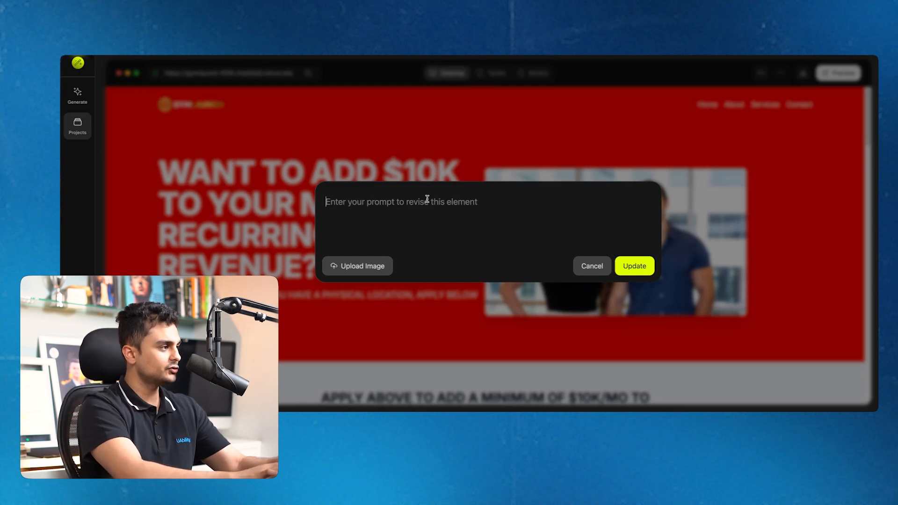
type("make the button click")
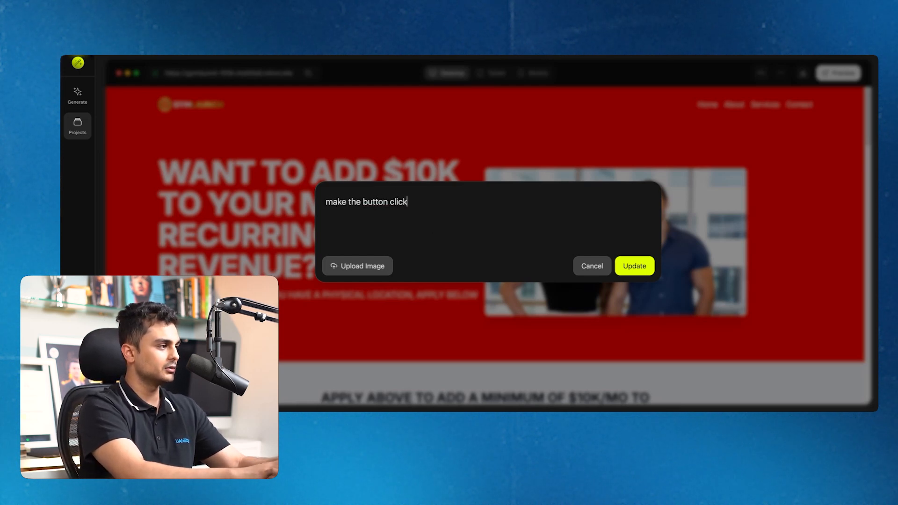
type("able and make a p")
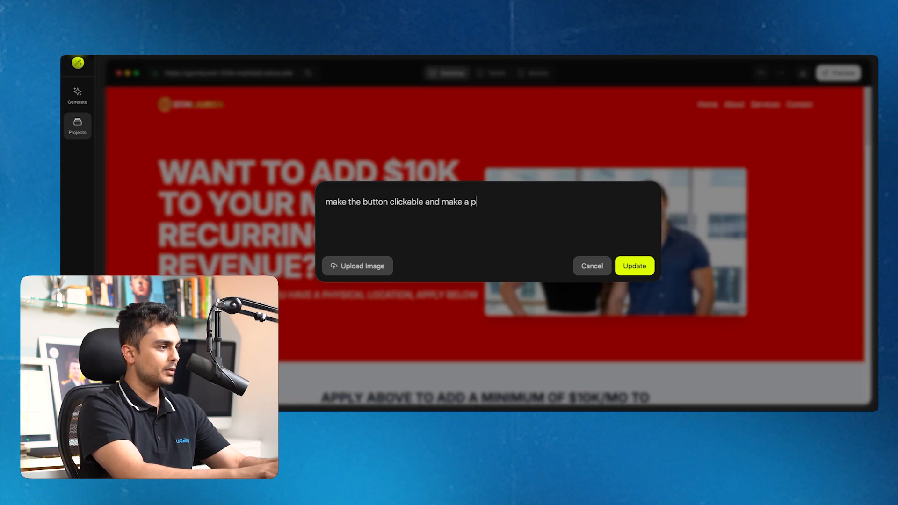
type("opup appear th")
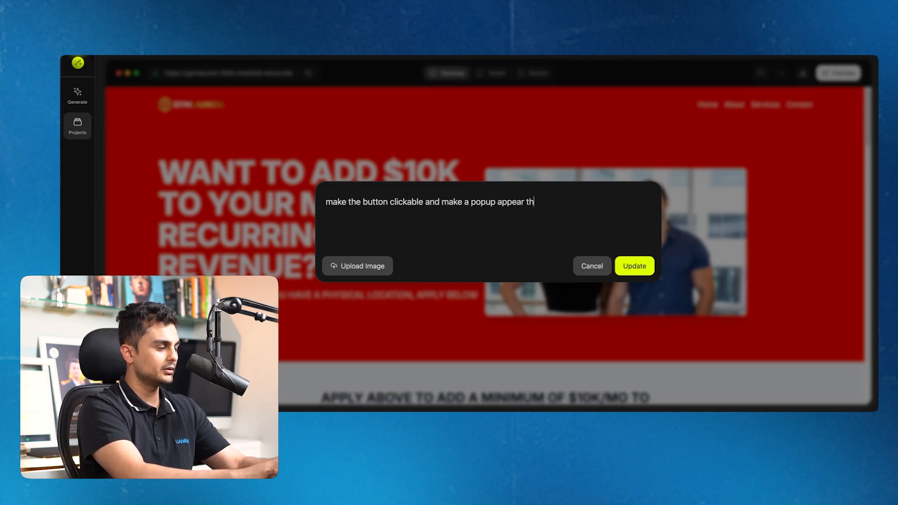
type("at asks for email")
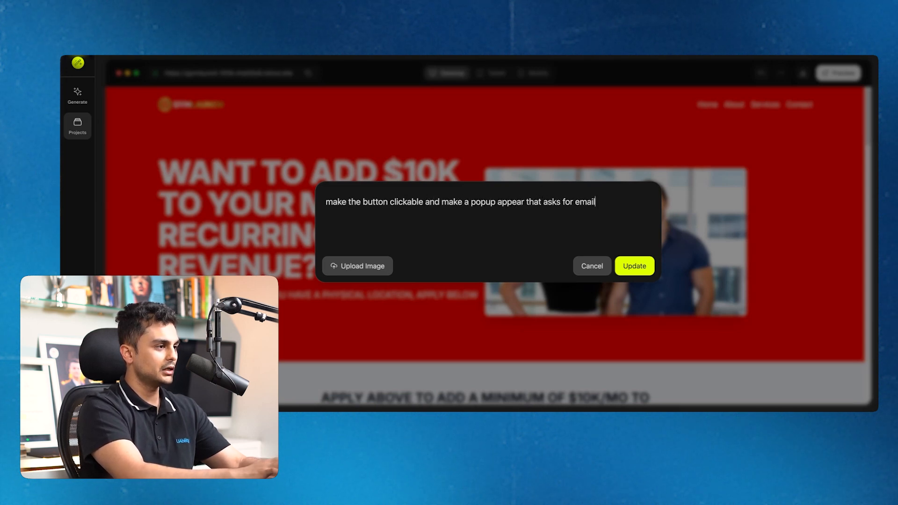
type(" address and full")
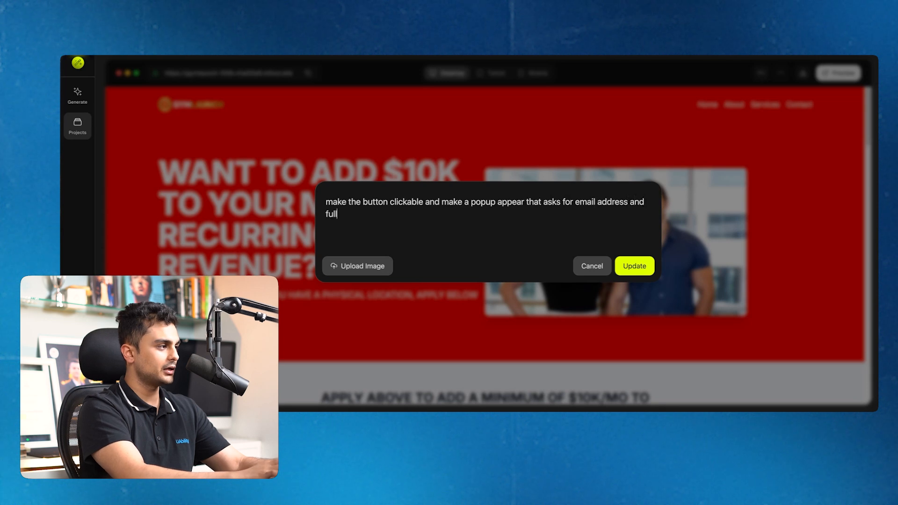
type(" naem")
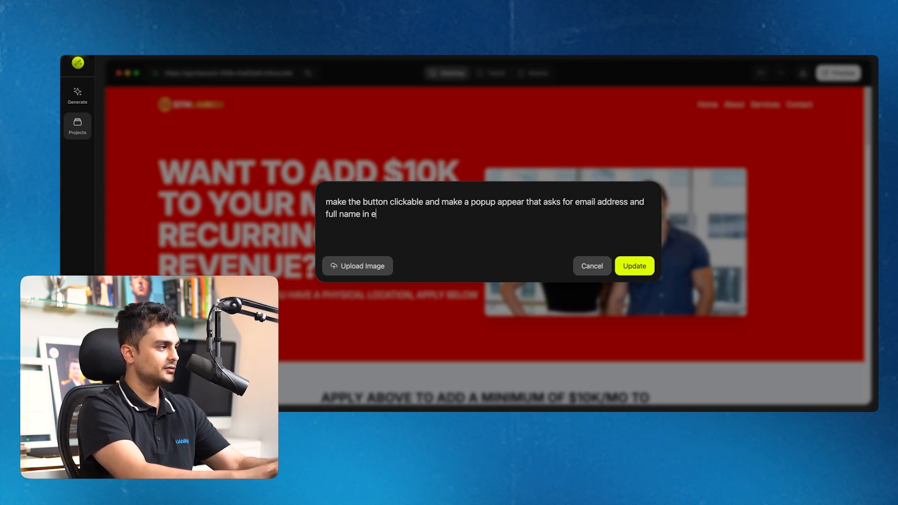
type(" in exh")
key("BackSpace")
type("change")
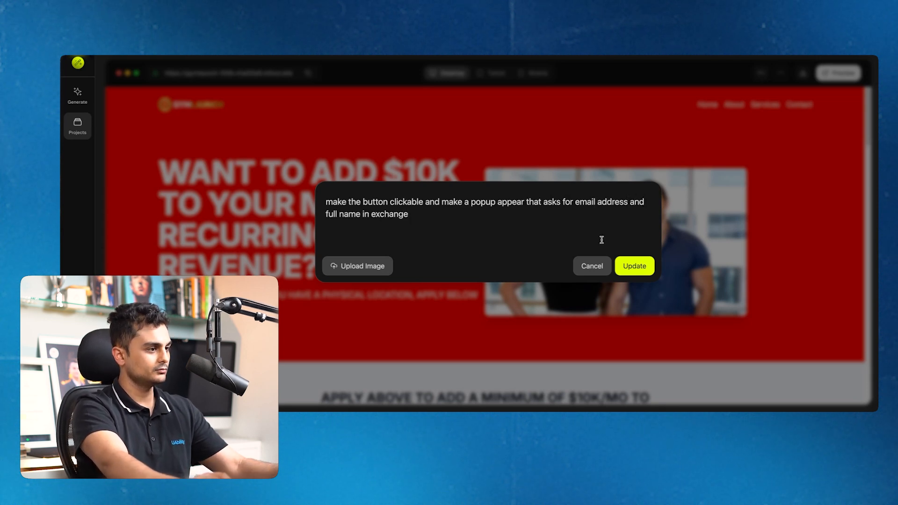
key("Return")
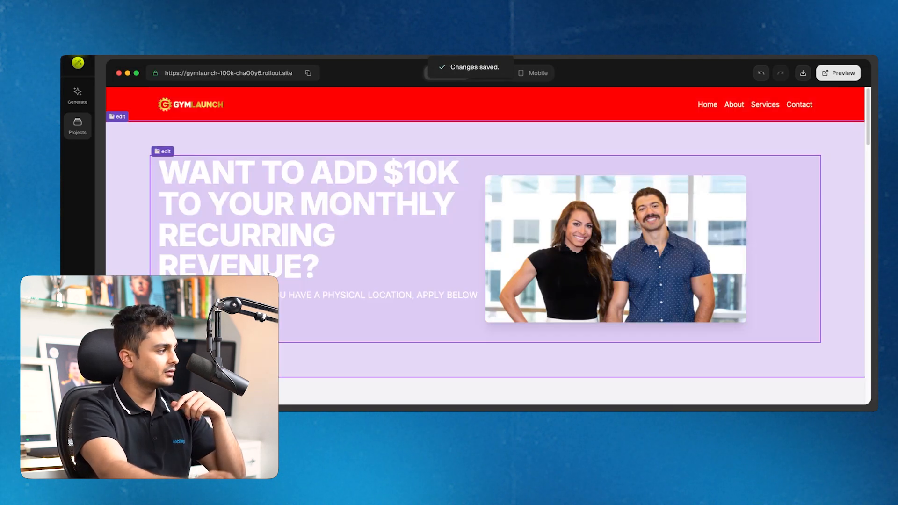
Preview the live page and test the Apply Now popup form by closing and reopening it
left_click(293, 171)
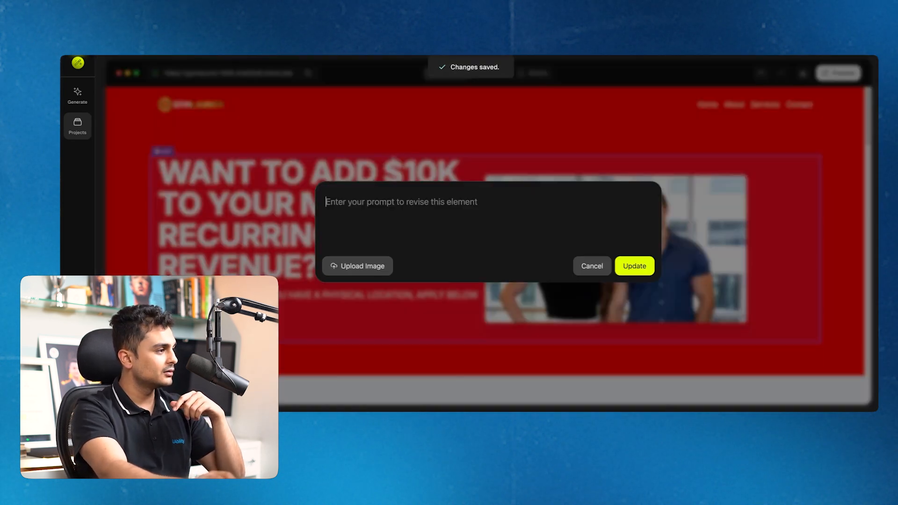
left_click(583, 265)
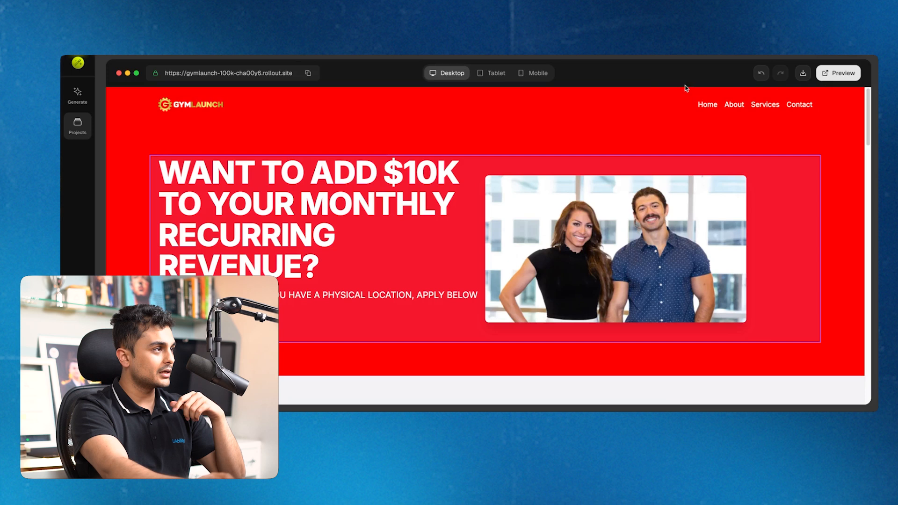
left_click(849, 76)
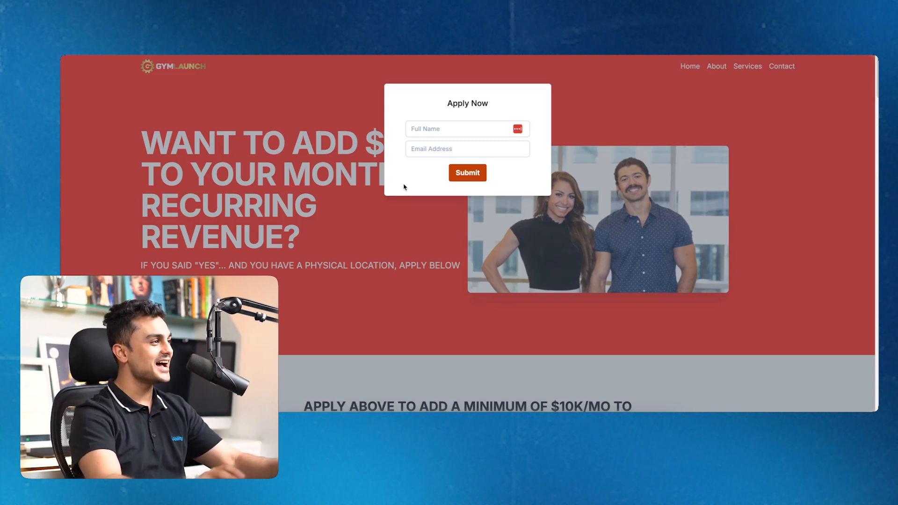
left_click(366, 91)
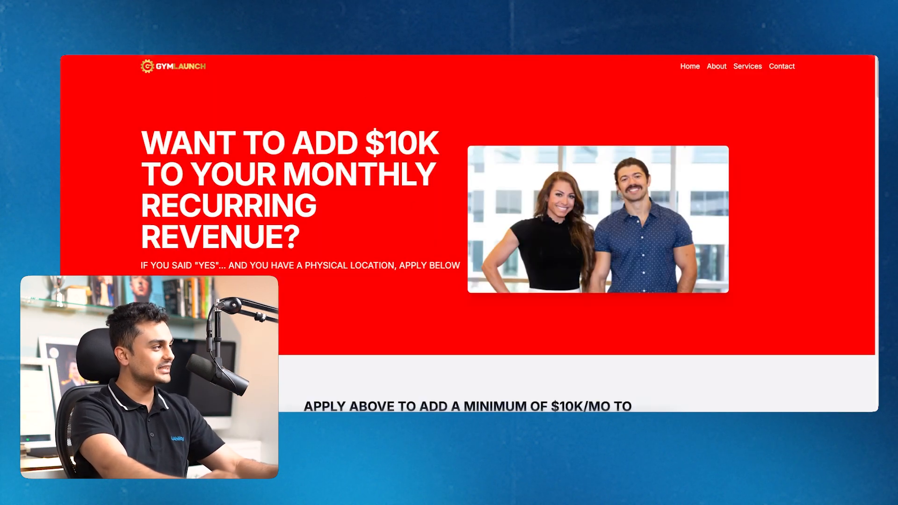
left_click(172, 291)
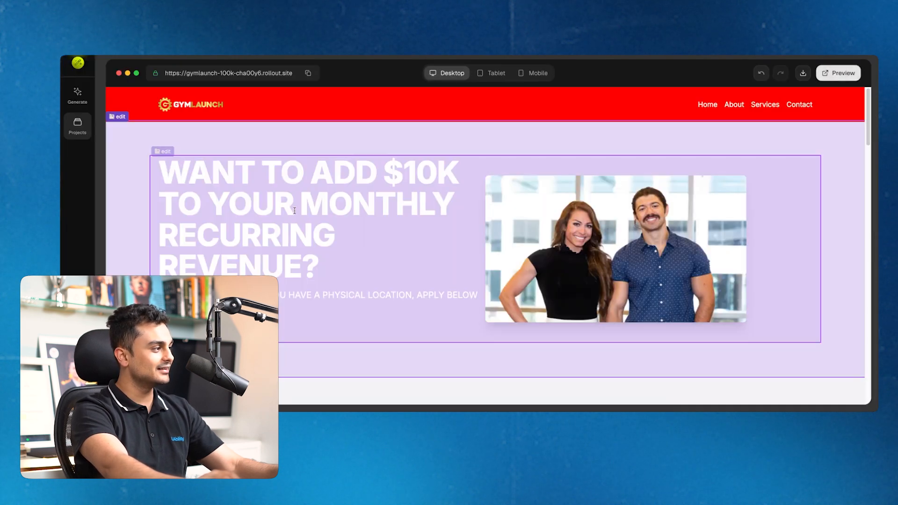
left_click(295, 211)
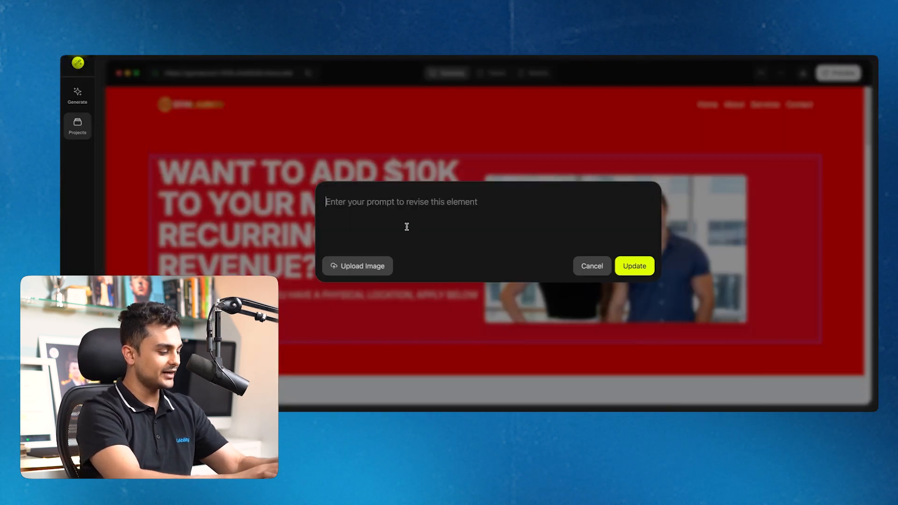
type("make a")
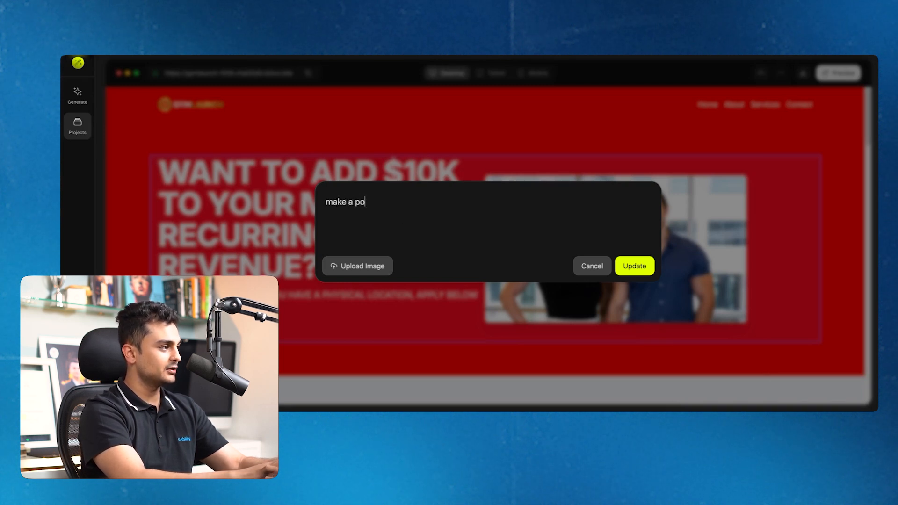
type("popup appear when i click on this pag")
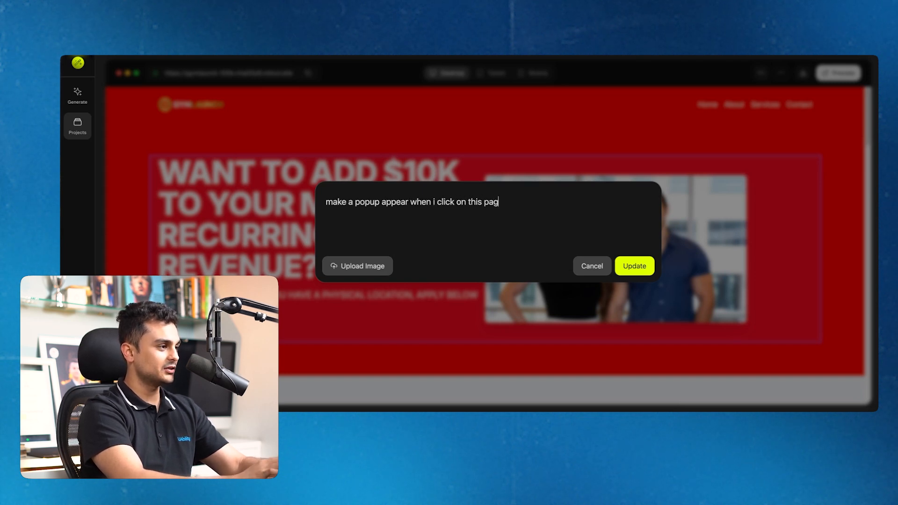
type("e asking f")
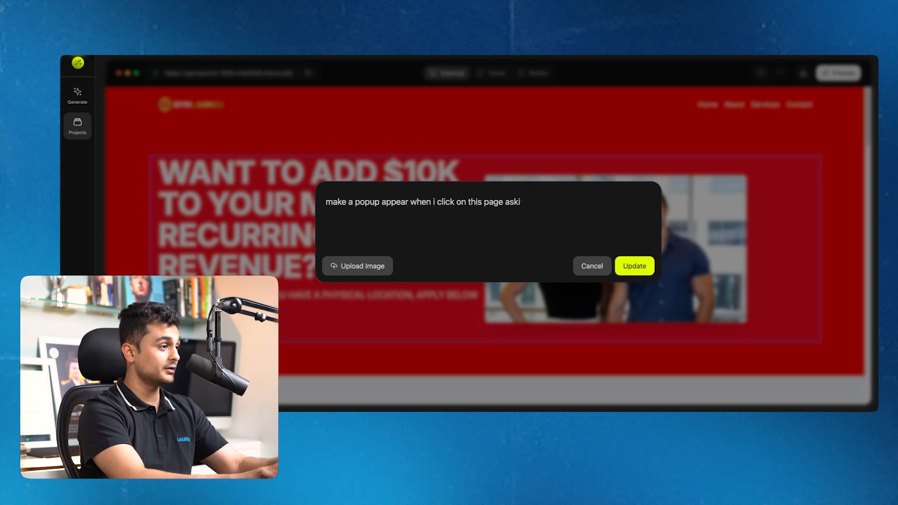
key("BackSpace")
key("BackSpace")
key("BackSpace")
key("BackSpace")
key("BackSpace")
key("BackSpace")
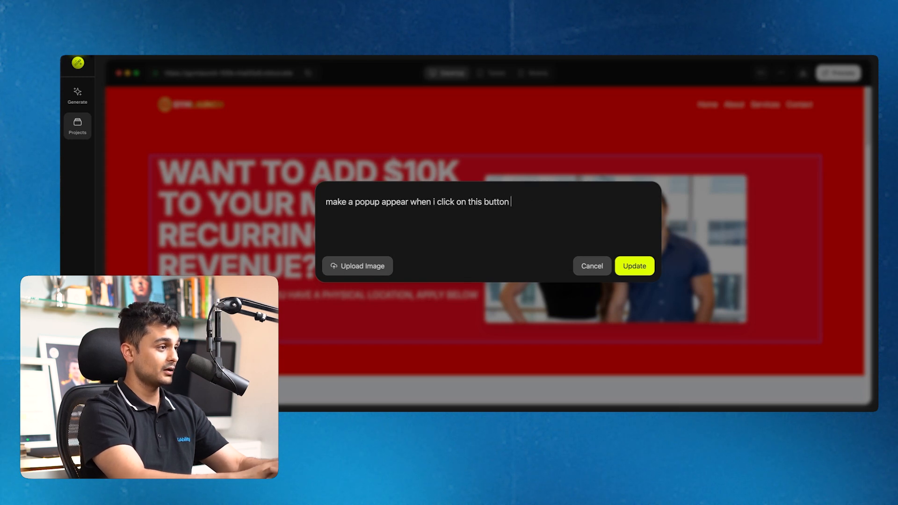
type("button and onc")
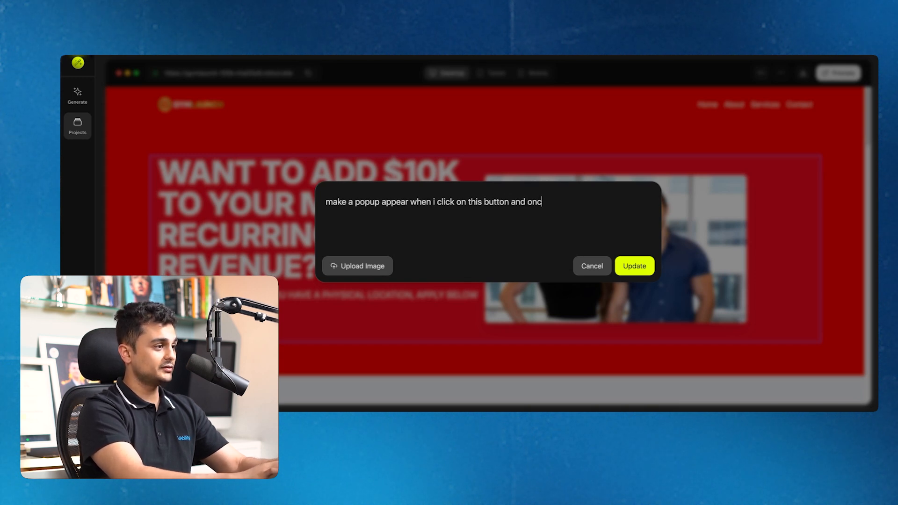
type("e i submit the informa")
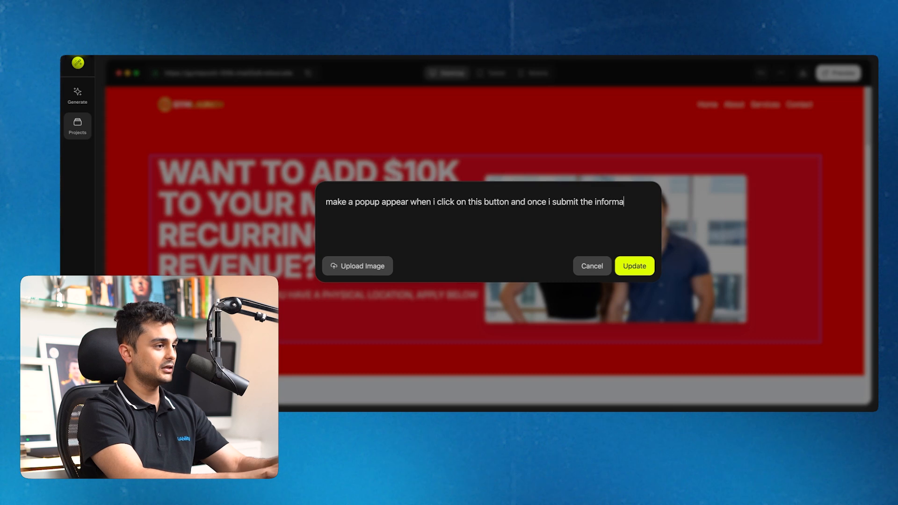
type("tion (name and ")
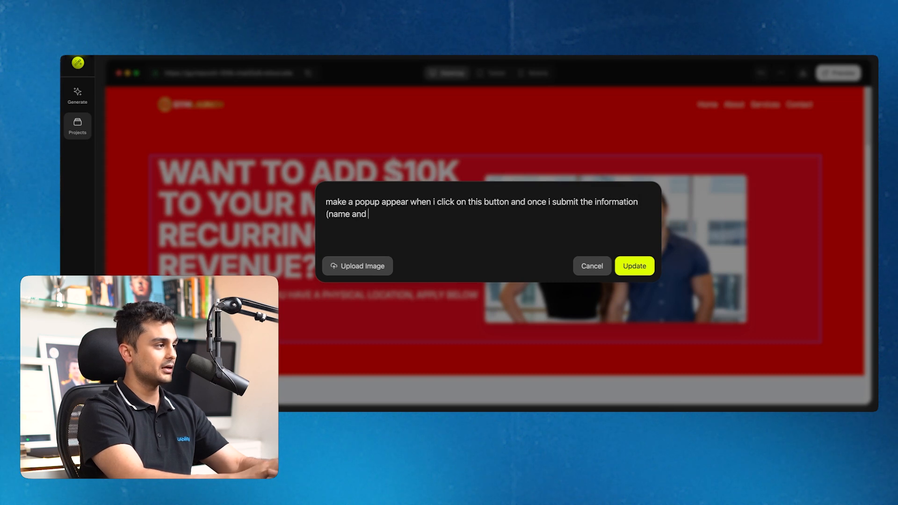
type("email), r")
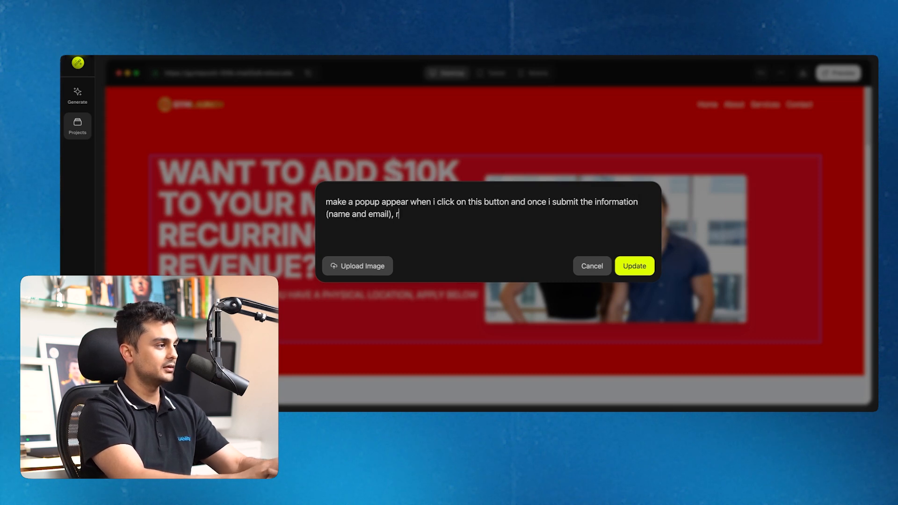
type("edirect to uability.in")
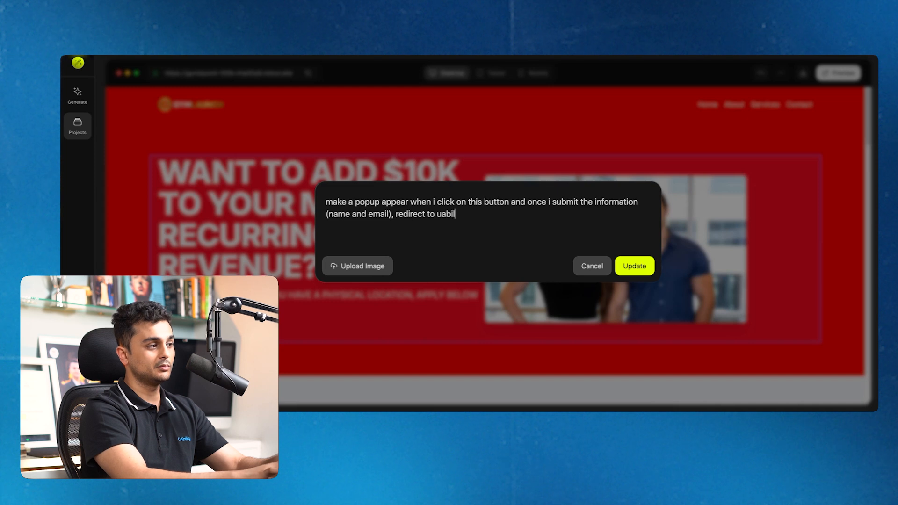
left_click(437, 216)
type("www.")
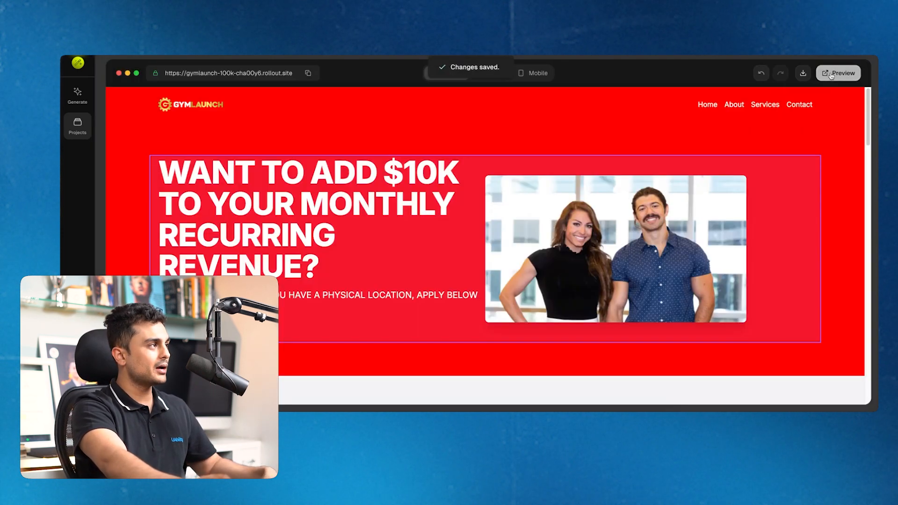
left_click(830, 74)
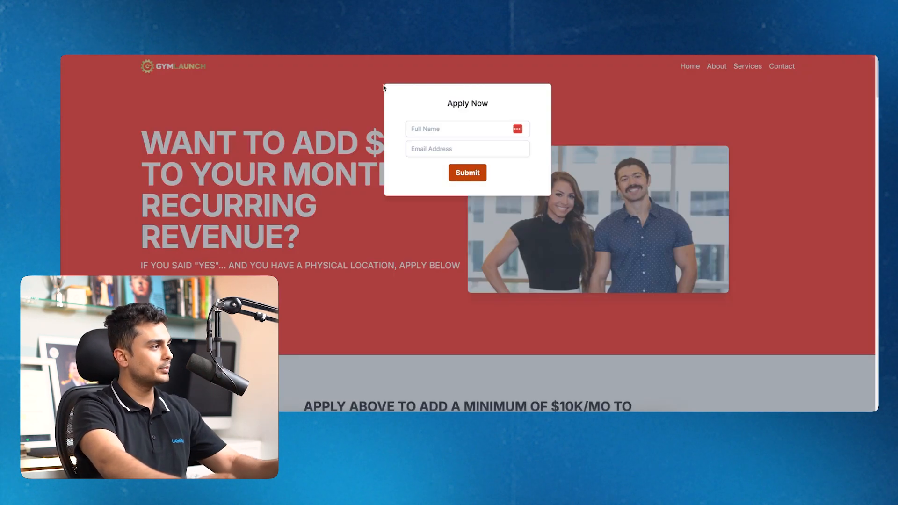
left_click(383, 87)
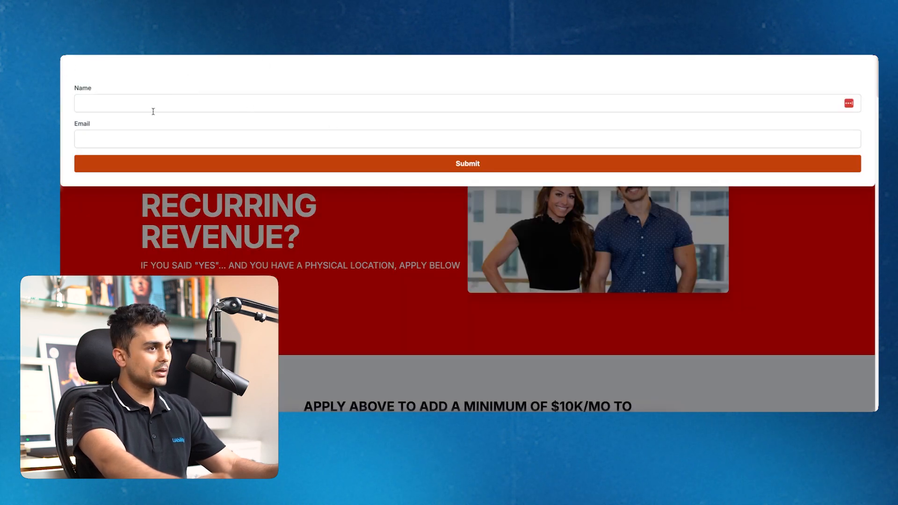
left_click(572, 99)
key("Escape")
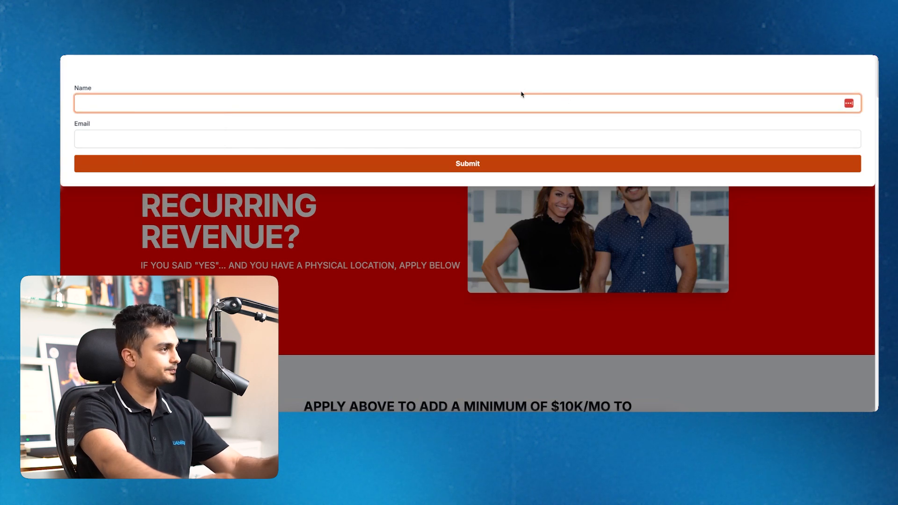
key("super+l")
type("a")
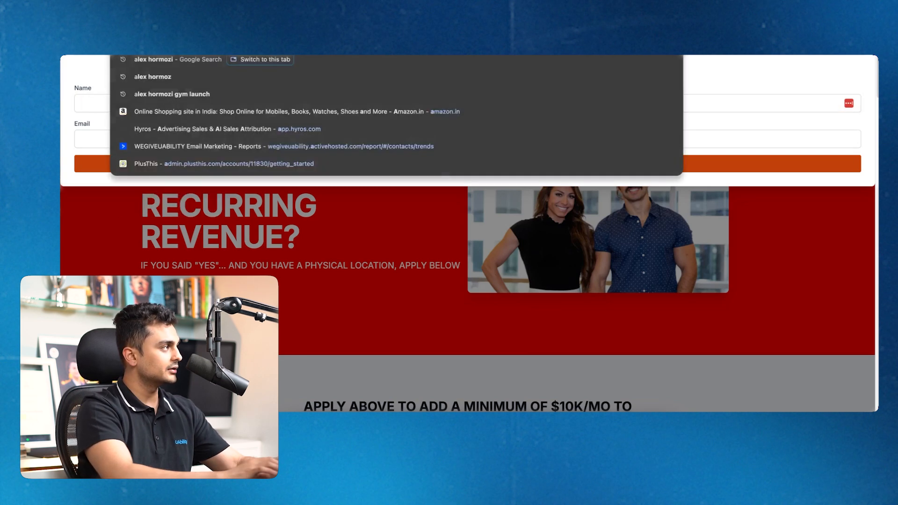
type("event")
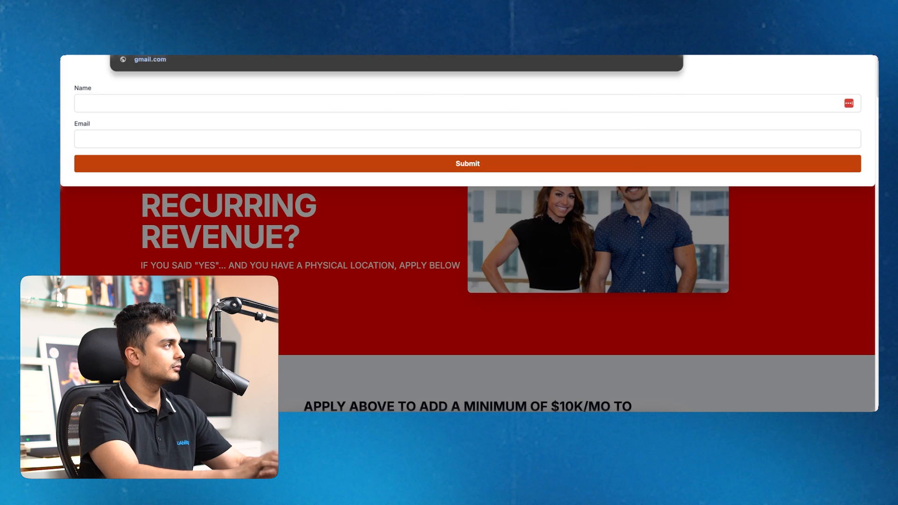
left_click(129, 137)
left_click(102, 102)
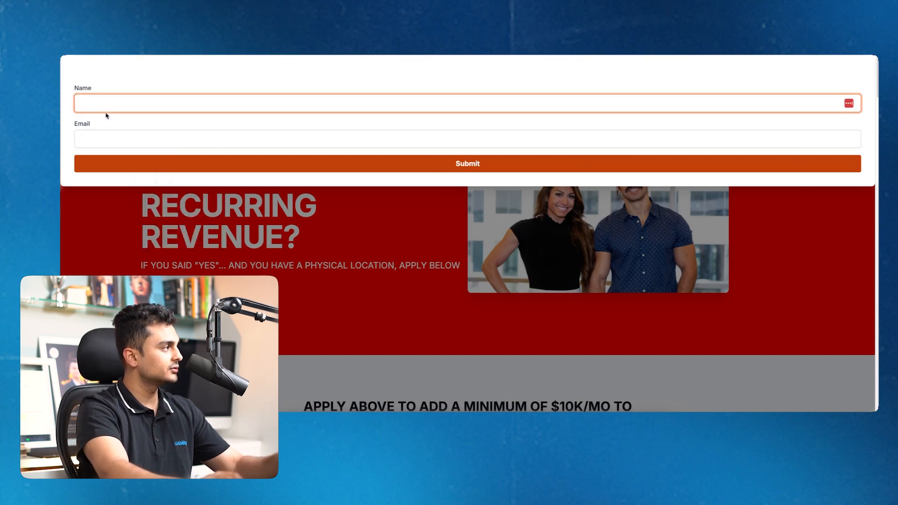
left_click(99, 140)
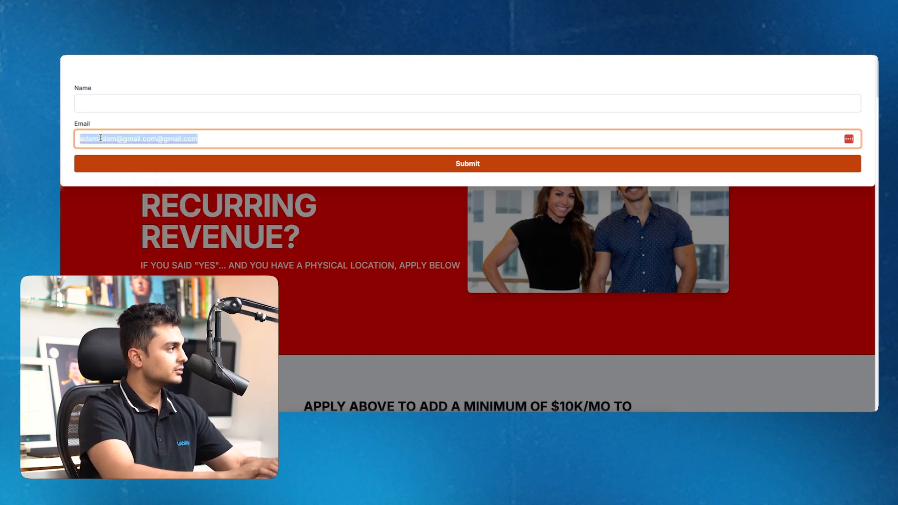
left_click(146, 107)
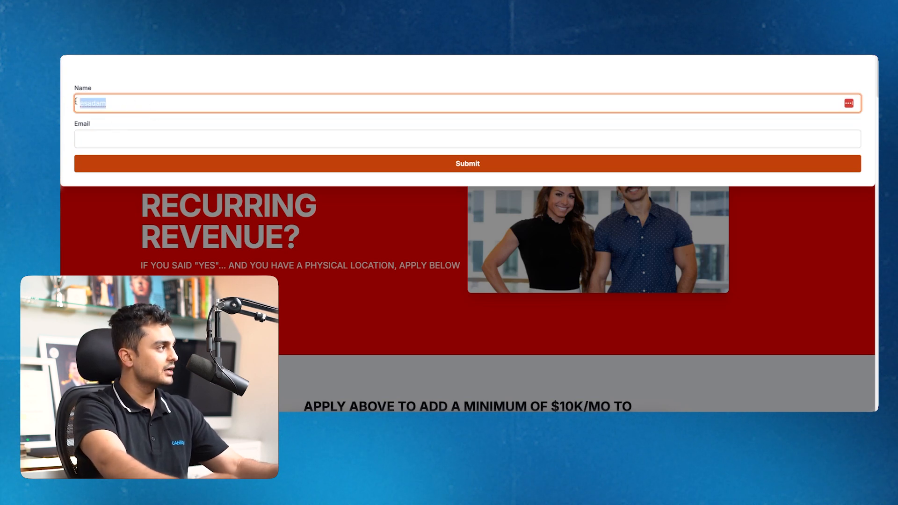
left_click(162, 163)
key("Return")
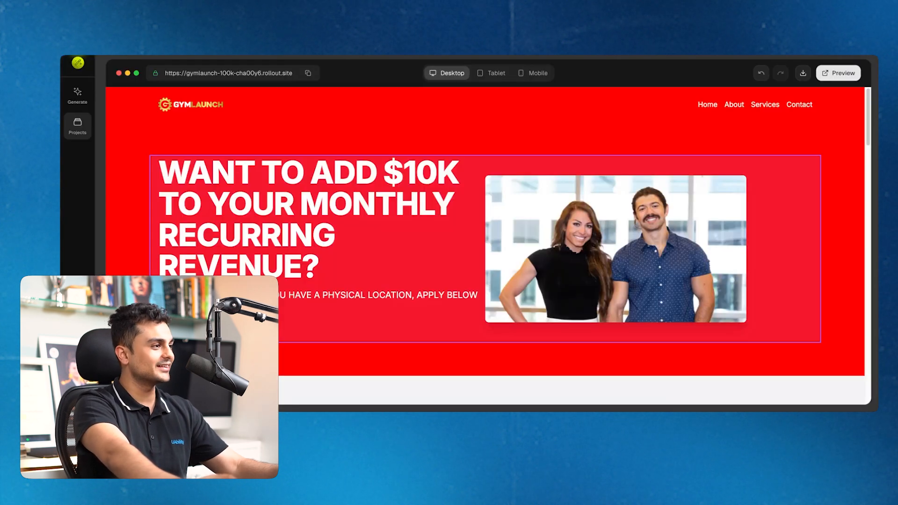
scroll(416, 307, "down", 15)
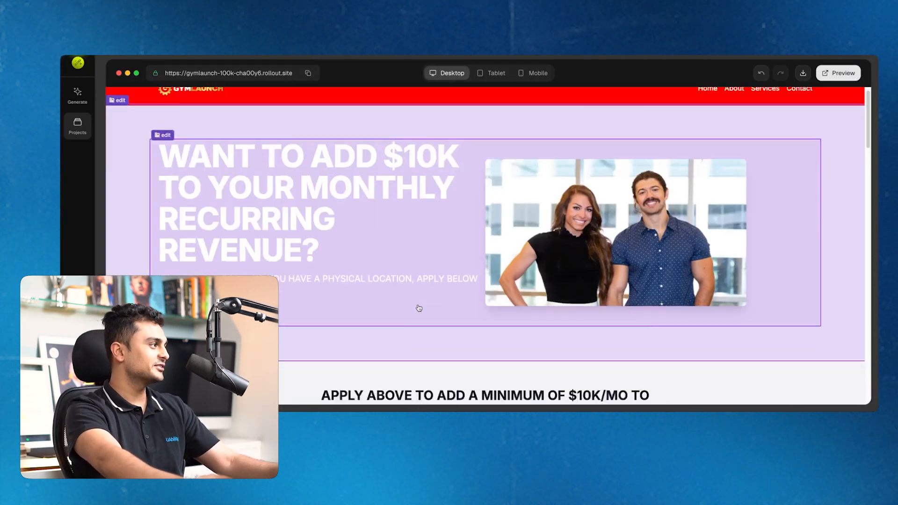
scroll(692, 230, "down", 10)
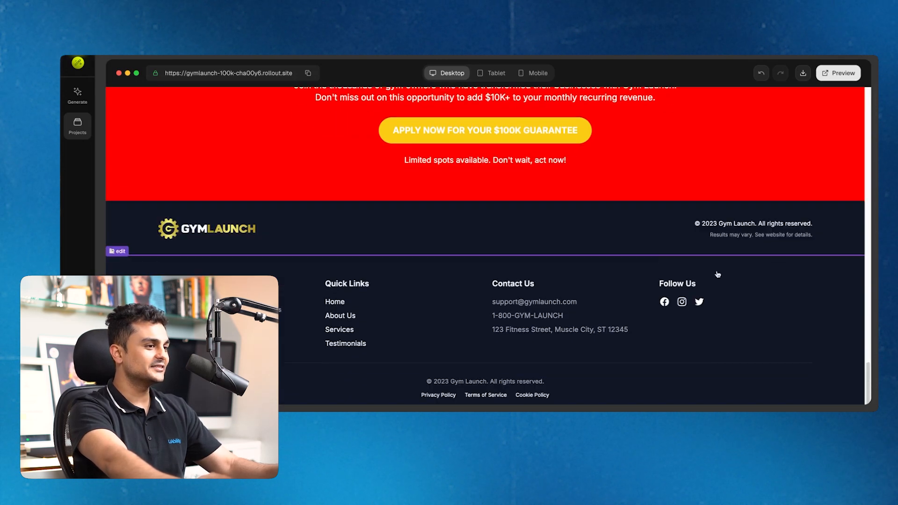
scroll(787, 270, "up", 15)
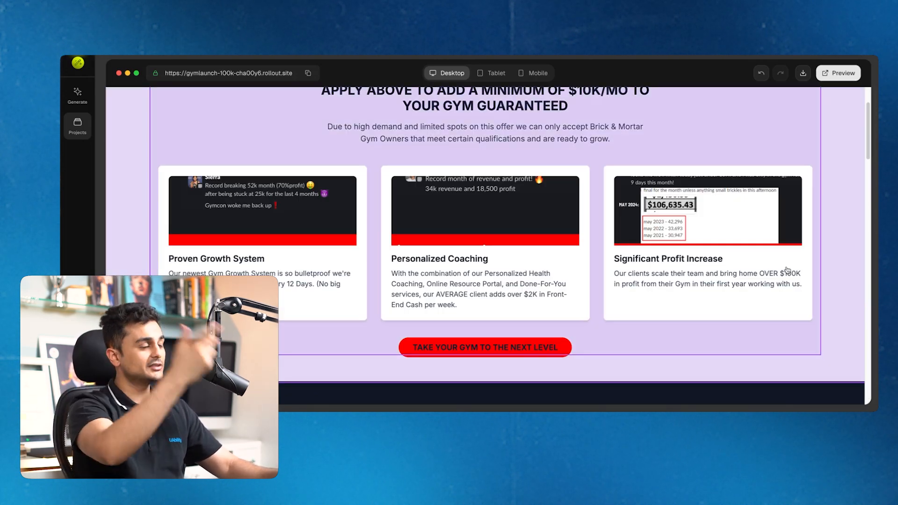
scroll(787, 271, "up", 10)
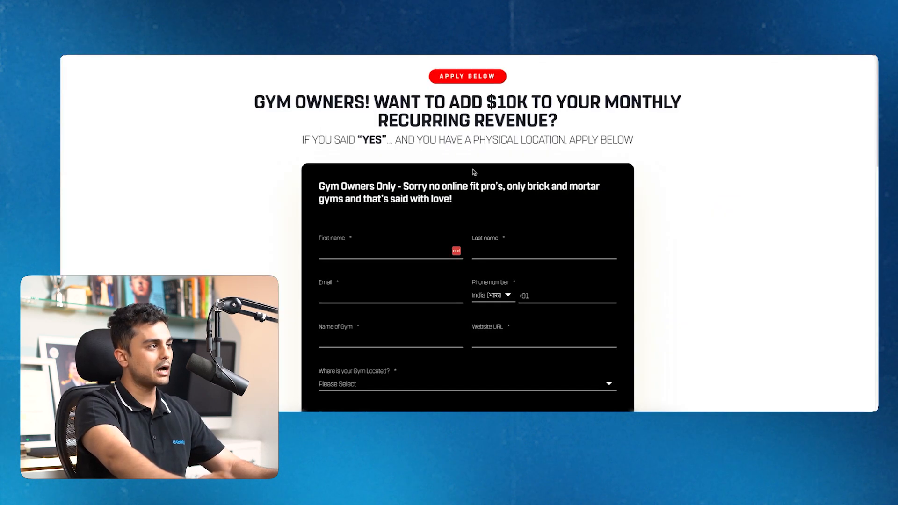
scroll(474, 172, "down", 15)
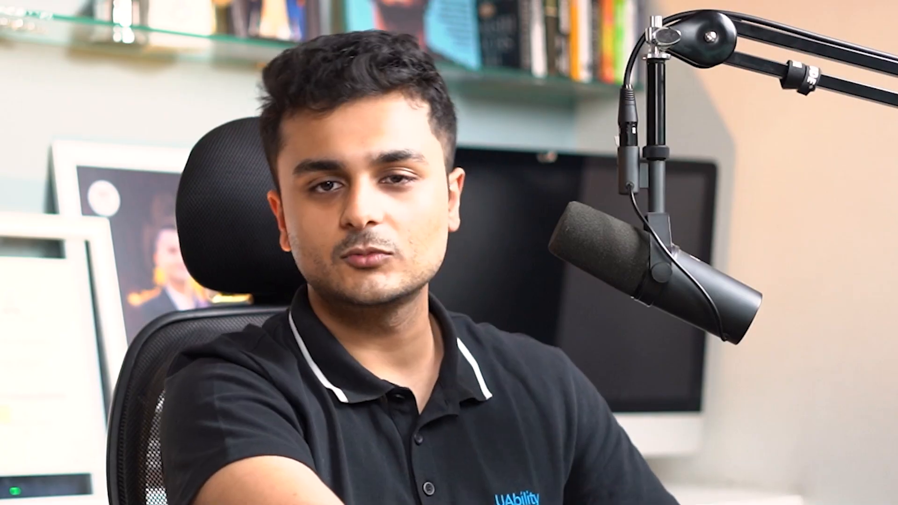